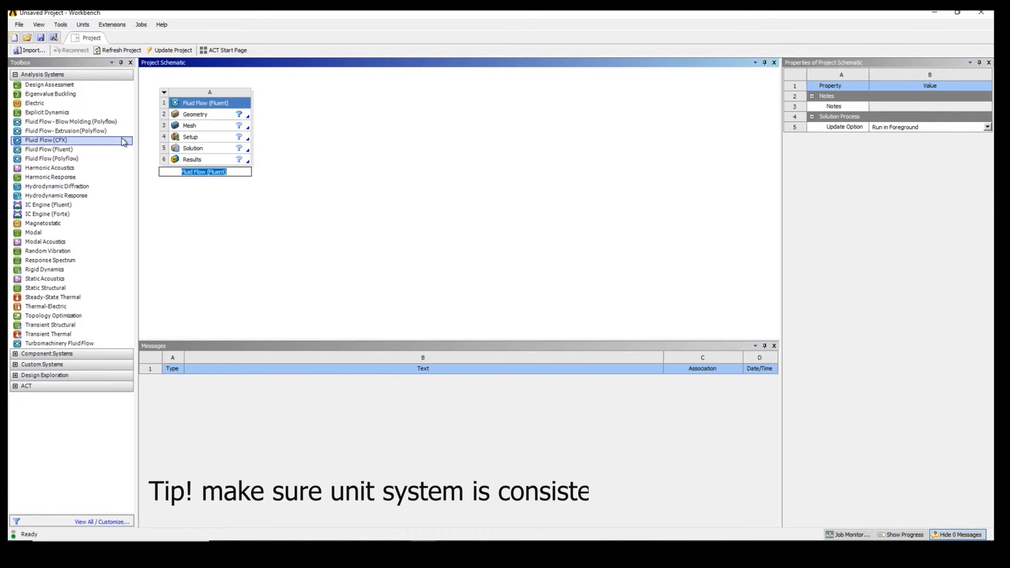
- Create a new DesignModeler geometry for the Fluid Flow (Fluent) system and set its length unit to millimetres
{"action": "right_click", "coordinate": [193, 119]}
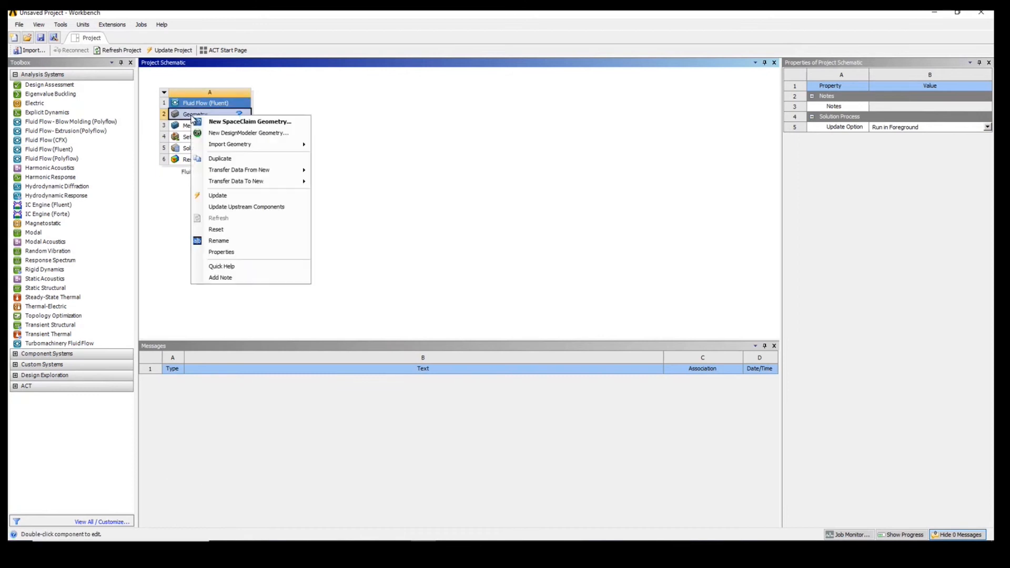
{"action": "left_click", "coordinate": [228, 133]}
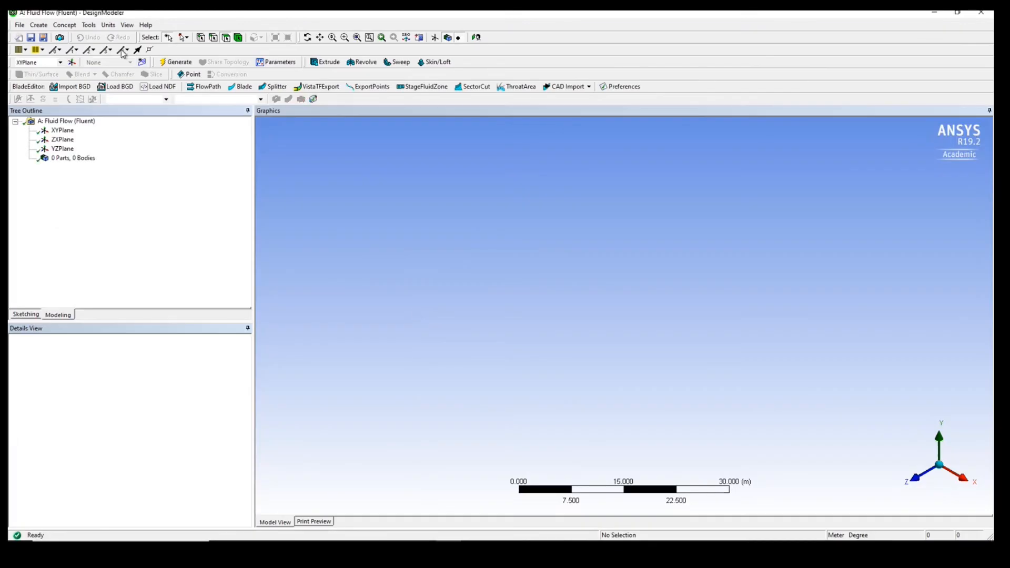
{"action": "left_click", "coordinate": [109, 25]}
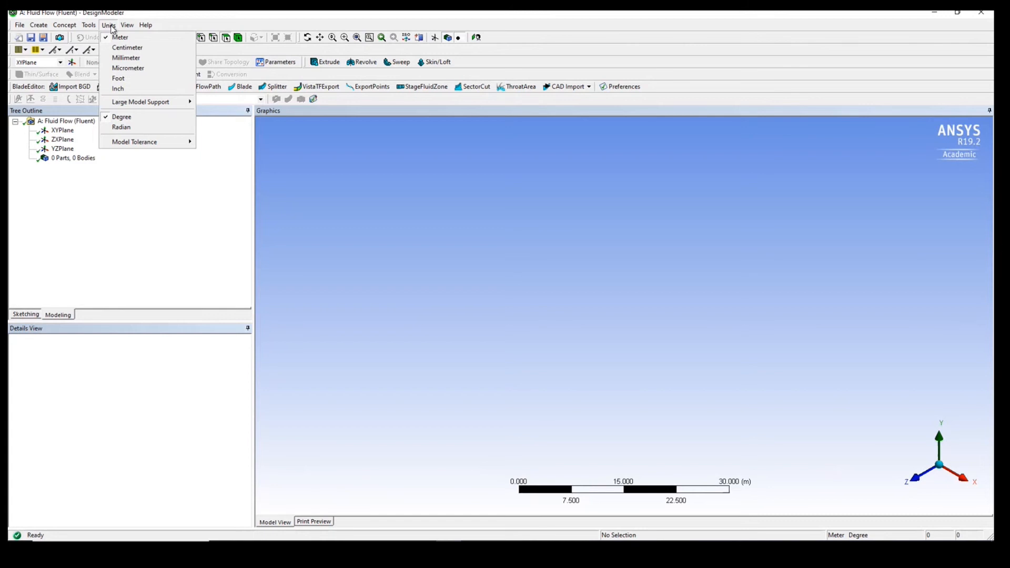
{"action": "left_click", "coordinate": [127, 58]}
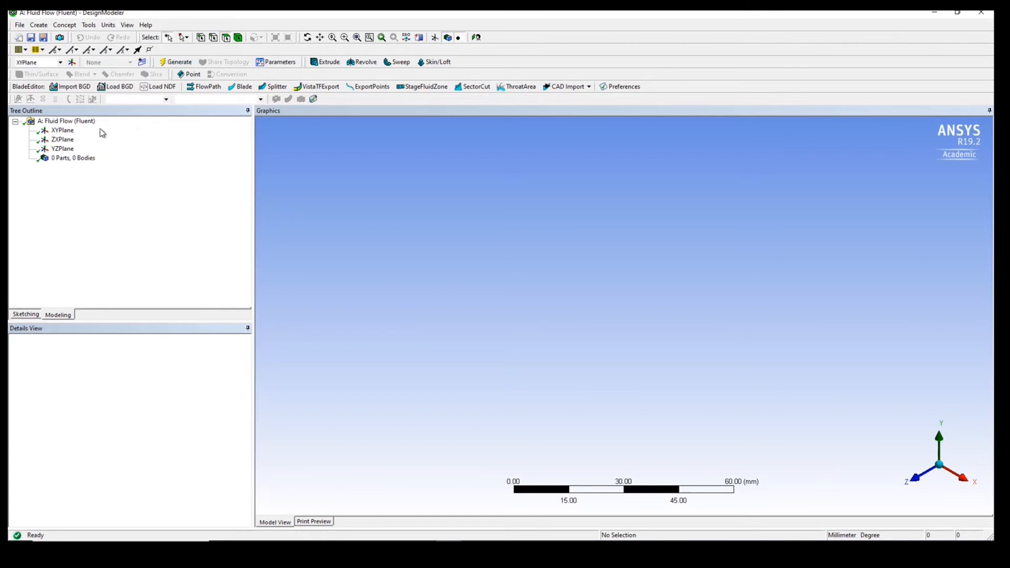
- Import the external geometry file CFD_Mech_S v1.step from Downloads and generate the helmet body
{"action": "left_click", "coordinate": [20, 25]}
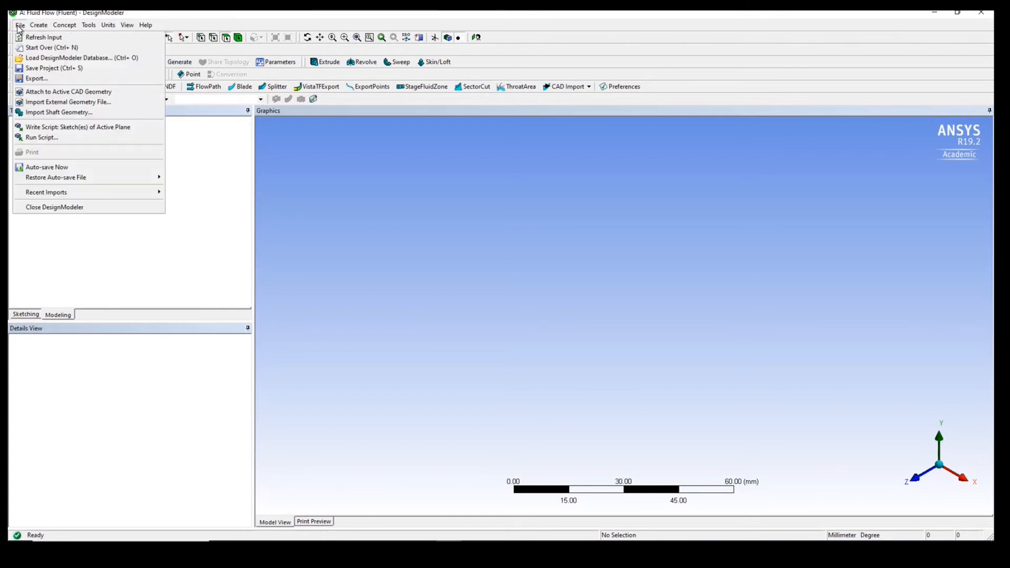
{"action": "left_click", "coordinate": [53, 102]}
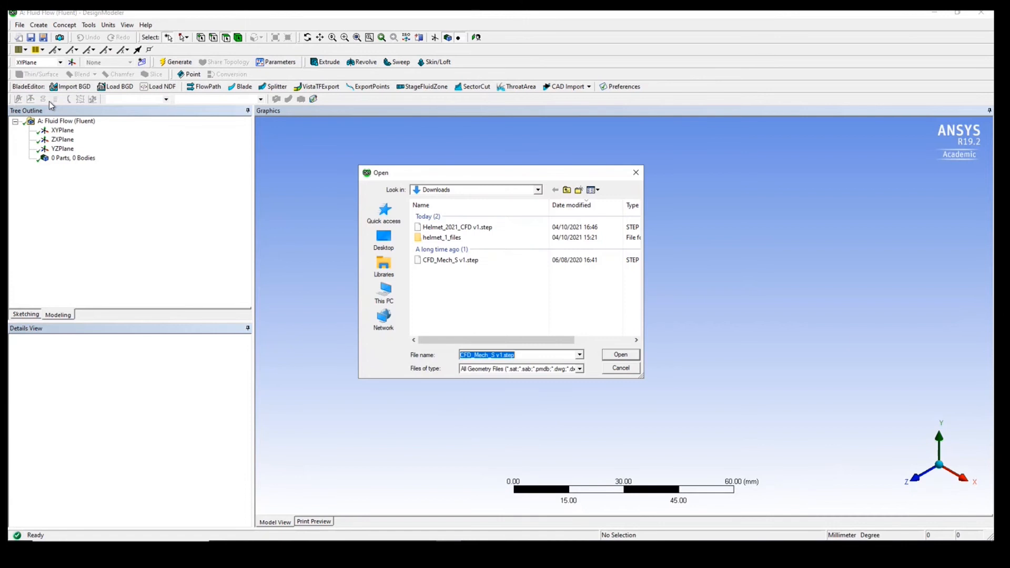
{"action": "left_click", "coordinate": [445, 260]}
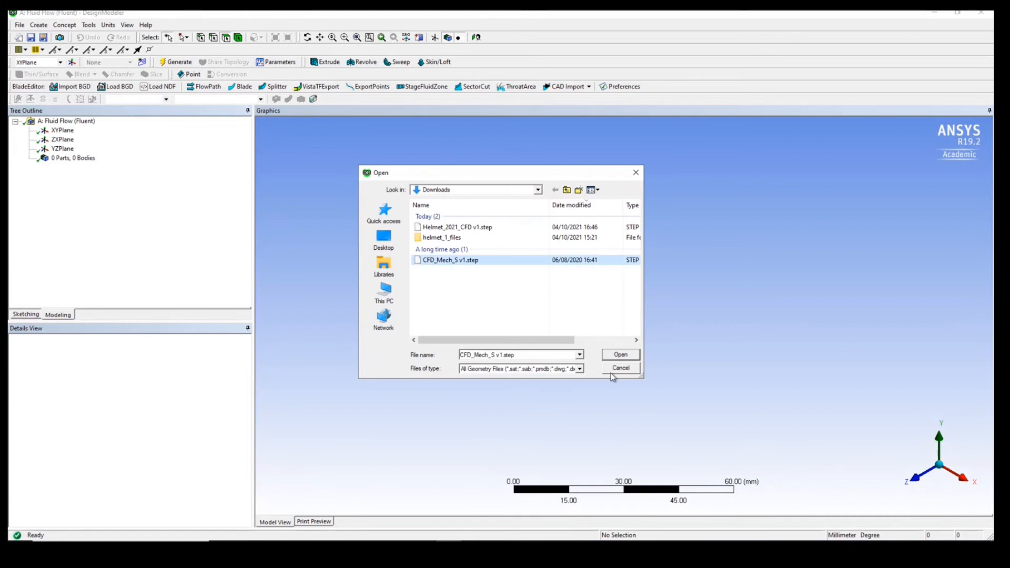
{"action": "left_click", "coordinate": [620, 355]}
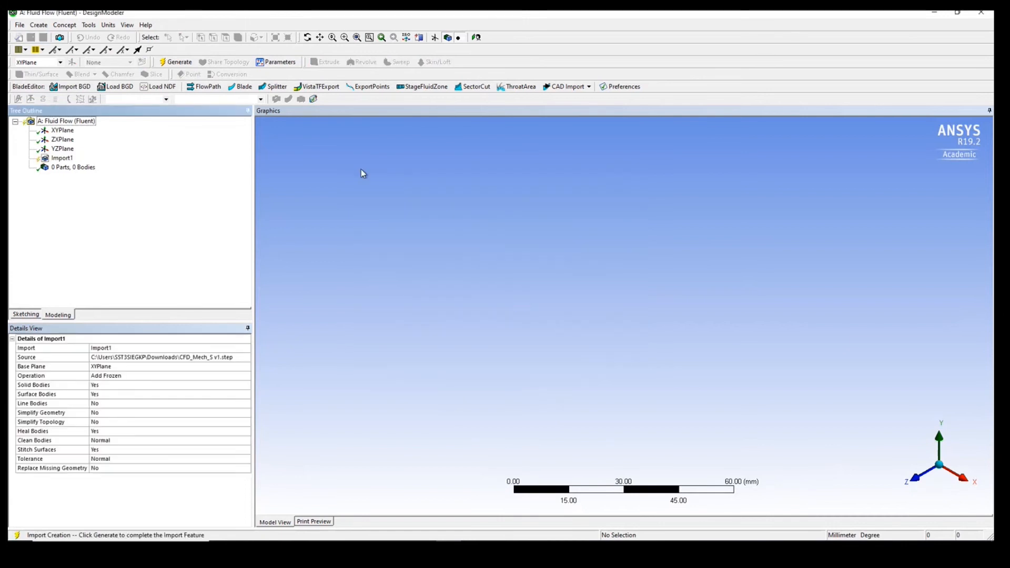
{"action": "left_click", "coordinate": [177, 61]}
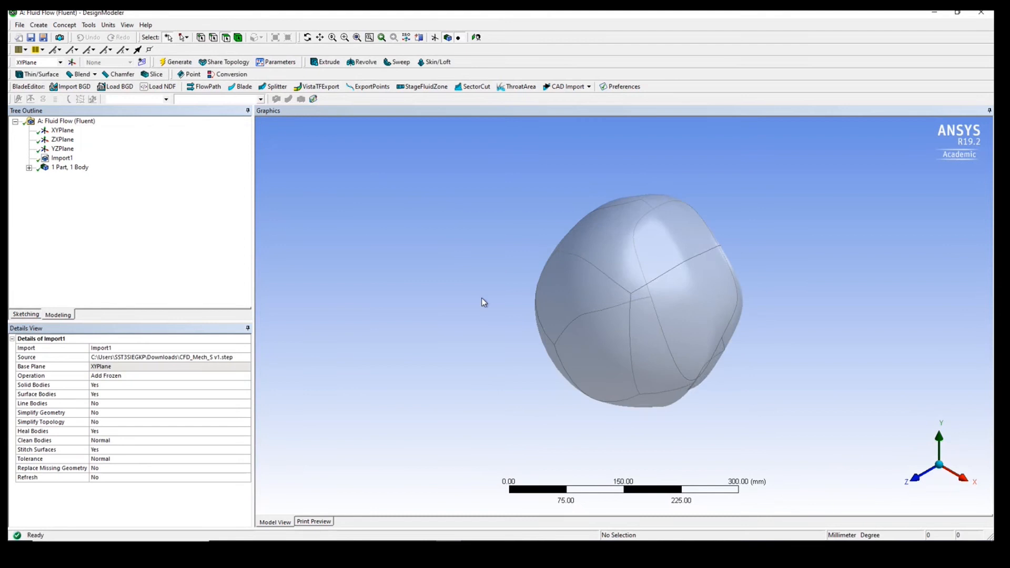
- Generate a box enclosure around the helmet with a non-uniform cushion of 30 mm in every direction
{"action": "middle_click_drag", "start_coordinate": [480, 300], "coordinate": [534, 199]}
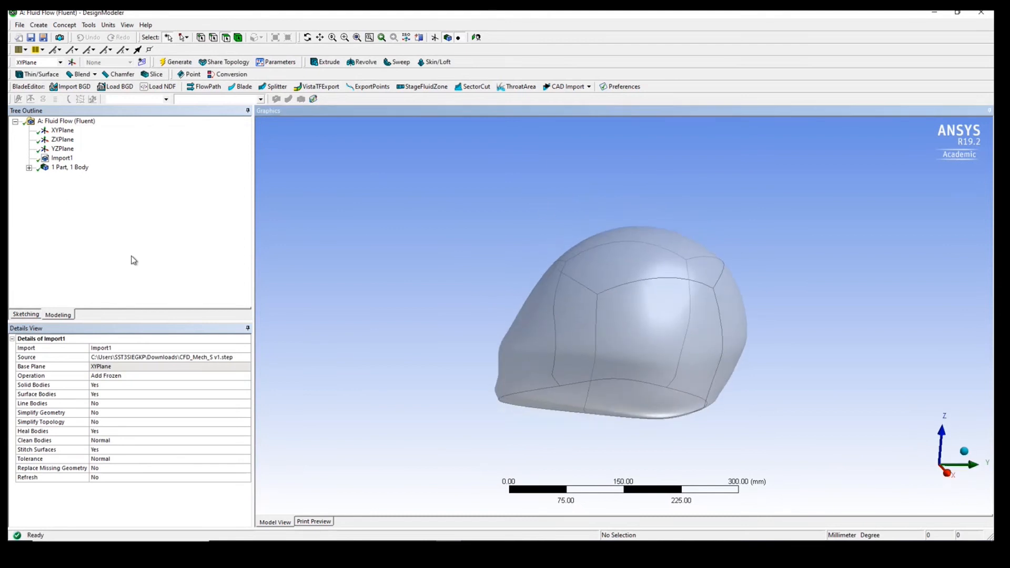
{"action": "left_click", "coordinate": [40, 26]}
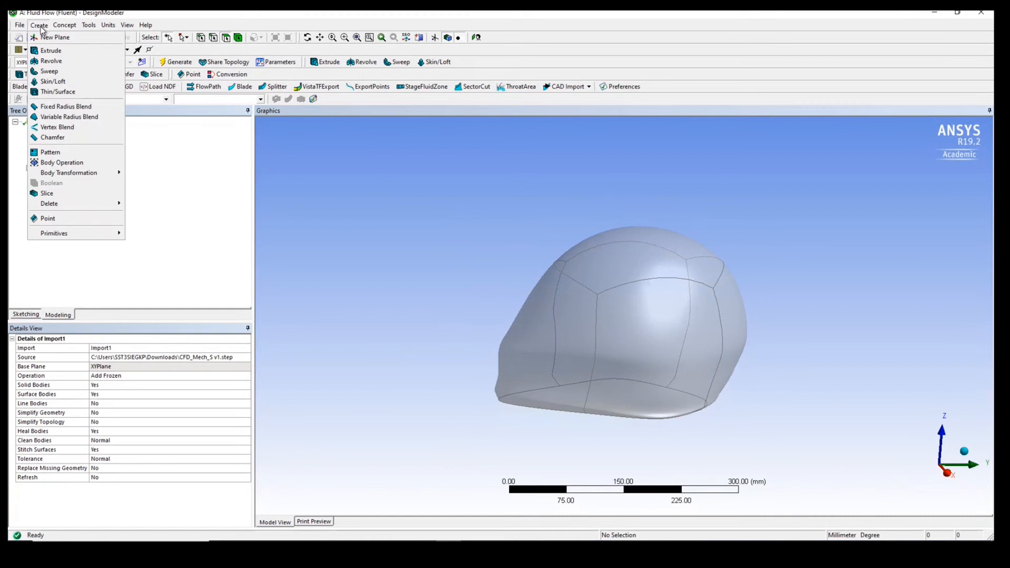
{"action": "mouse_move", "coordinate": [84, 28]}
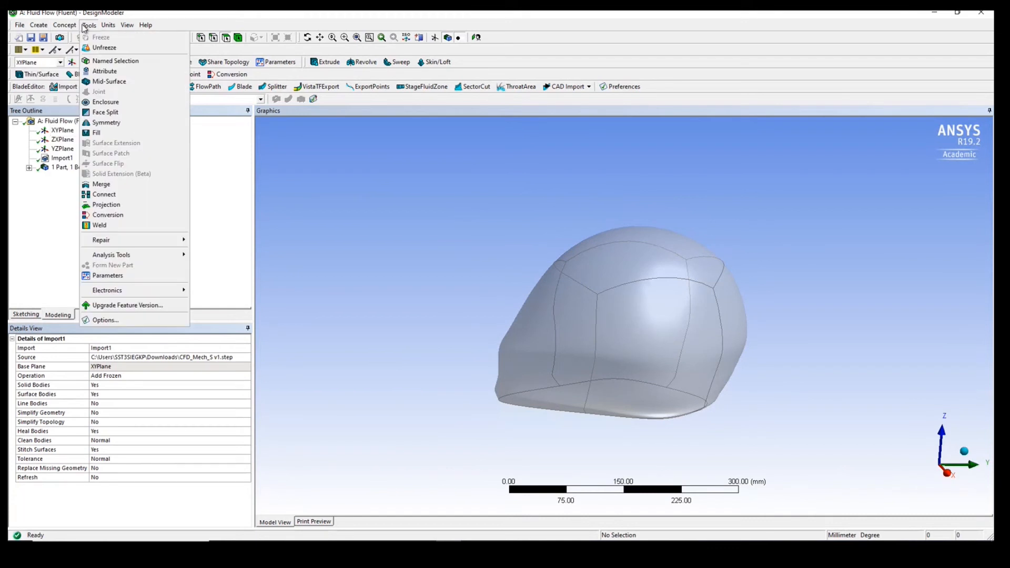
{"action": "left_click", "coordinate": [105, 102]}
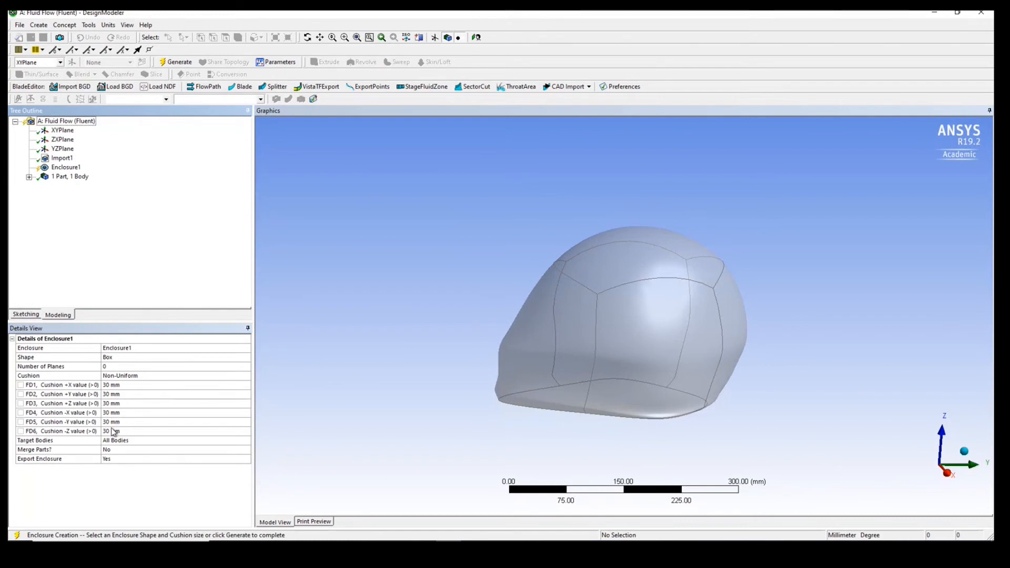
{"action": "left_click", "coordinate": [176, 61]}
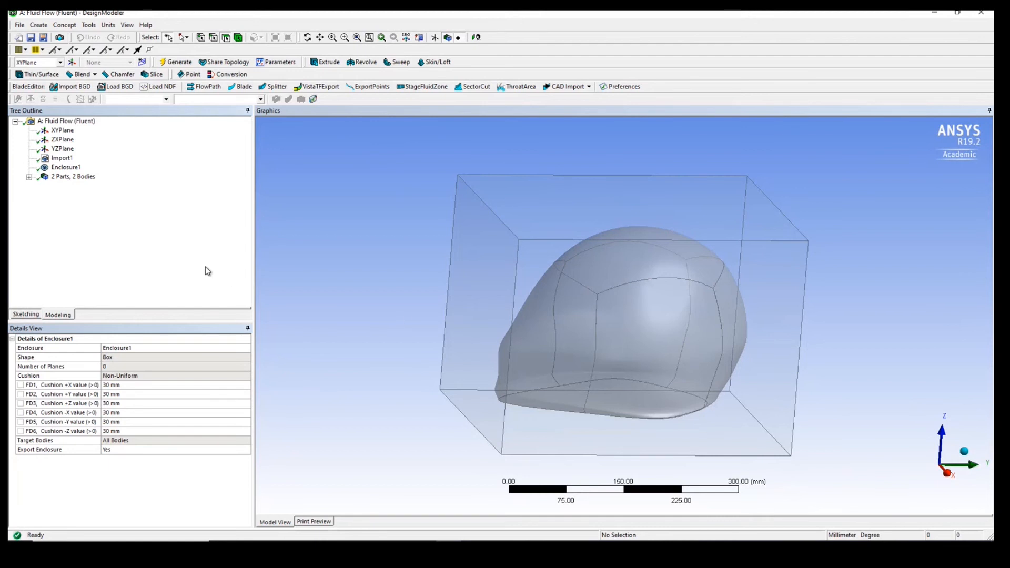
- Add a Boolean feature with the Subtract operation and assign the enclosure box as its target body
{"action": "left_click", "coordinate": [43, 25]}
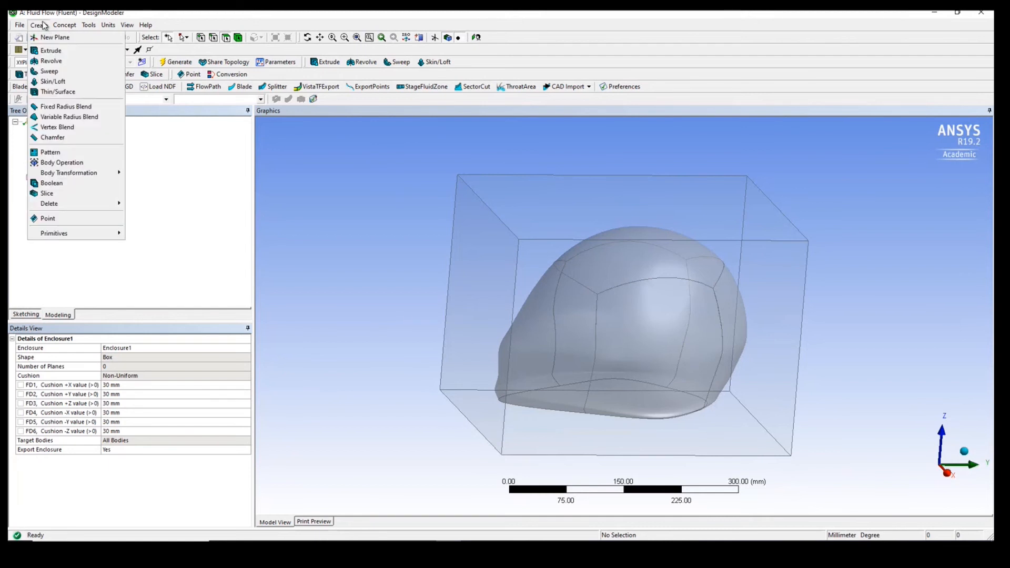
{"action": "left_click", "coordinate": [51, 183]}
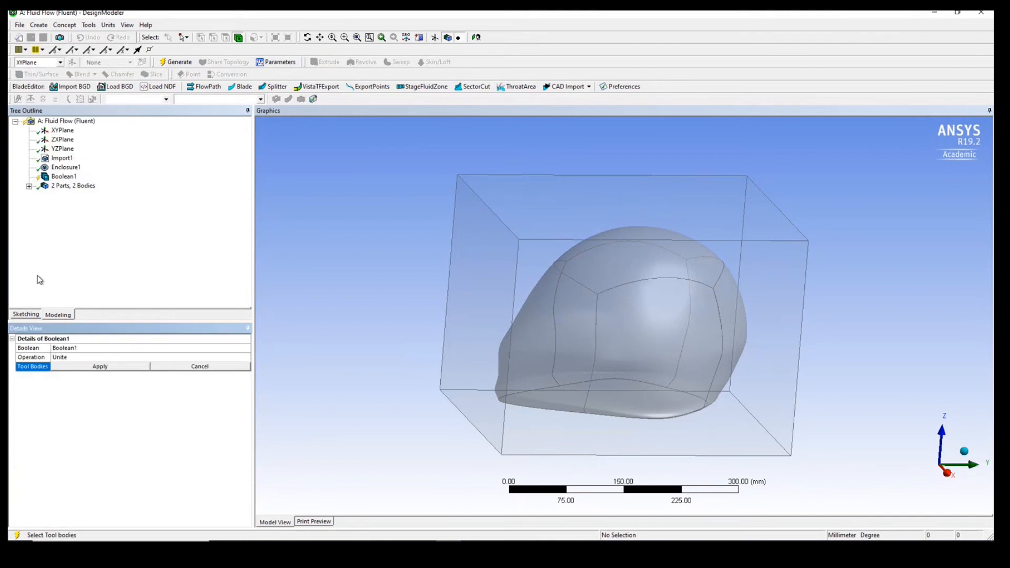
{"action": "left_click", "coordinate": [95, 358]}
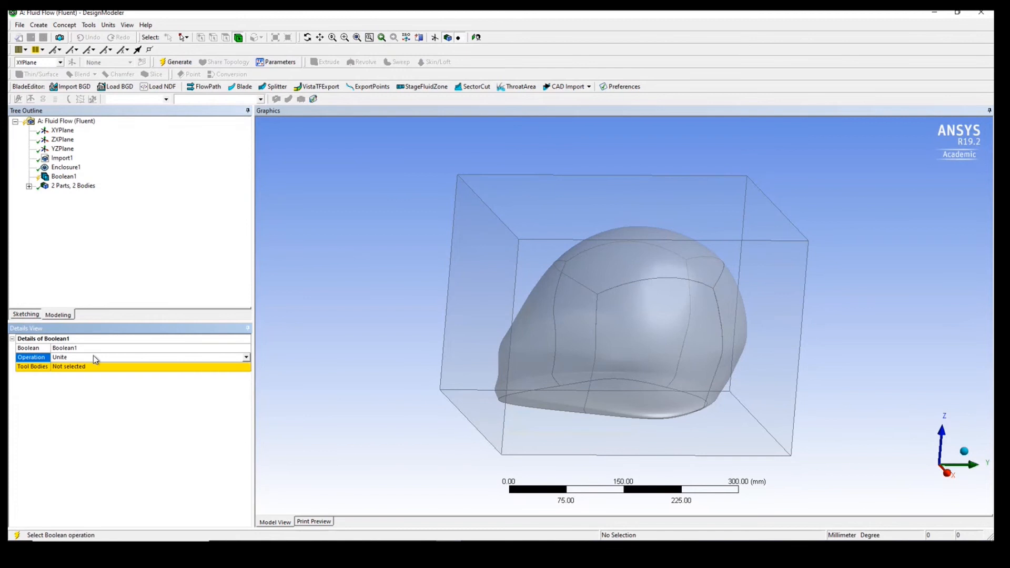
{"action": "left_click", "coordinate": [248, 359]}
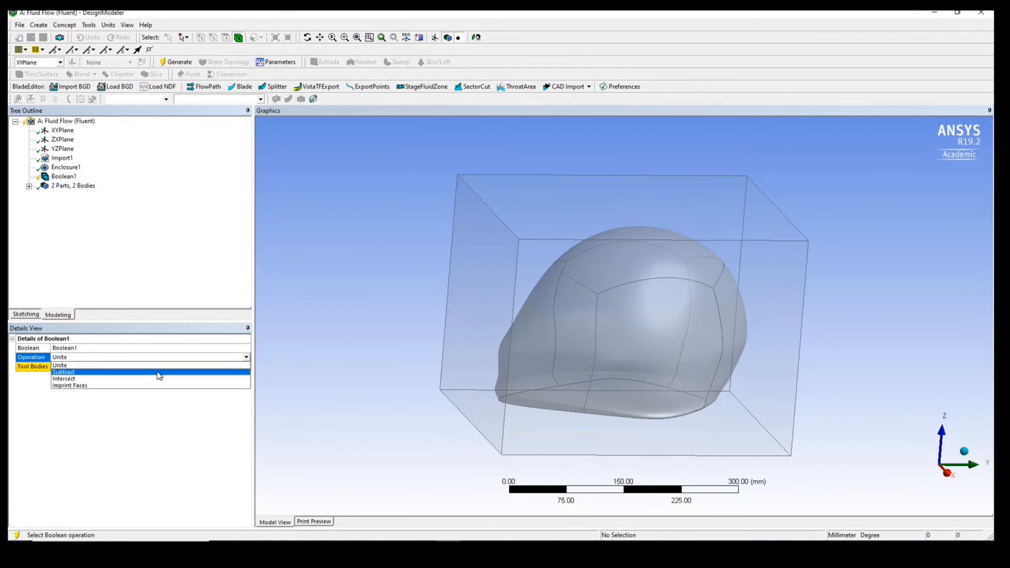
{"action": "left_click", "coordinate": [160, 375]}
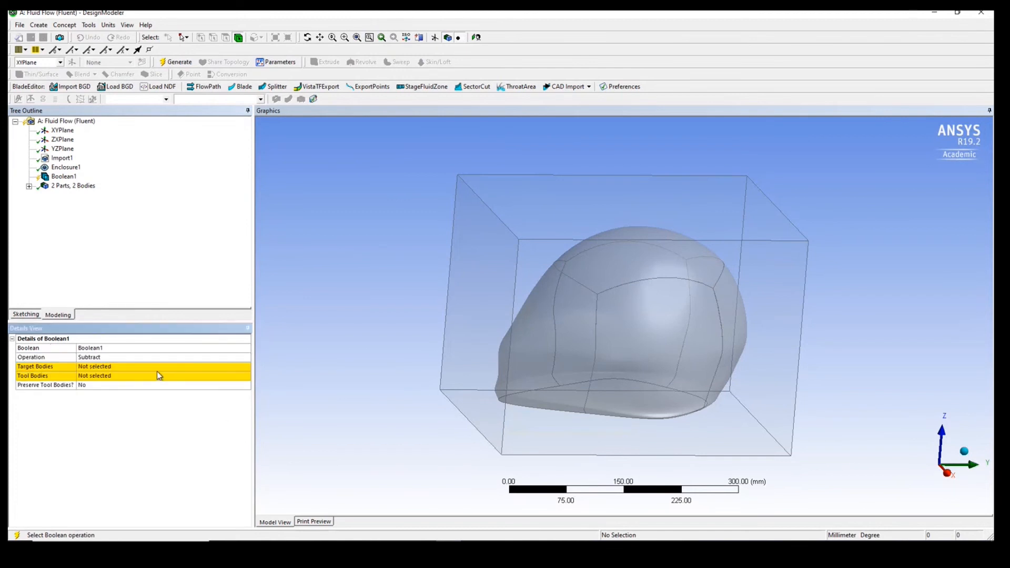
{"action": "left_click", "coordinate": [104, 368]}
{"action": "left_click", "coordinate": [472, 246]}
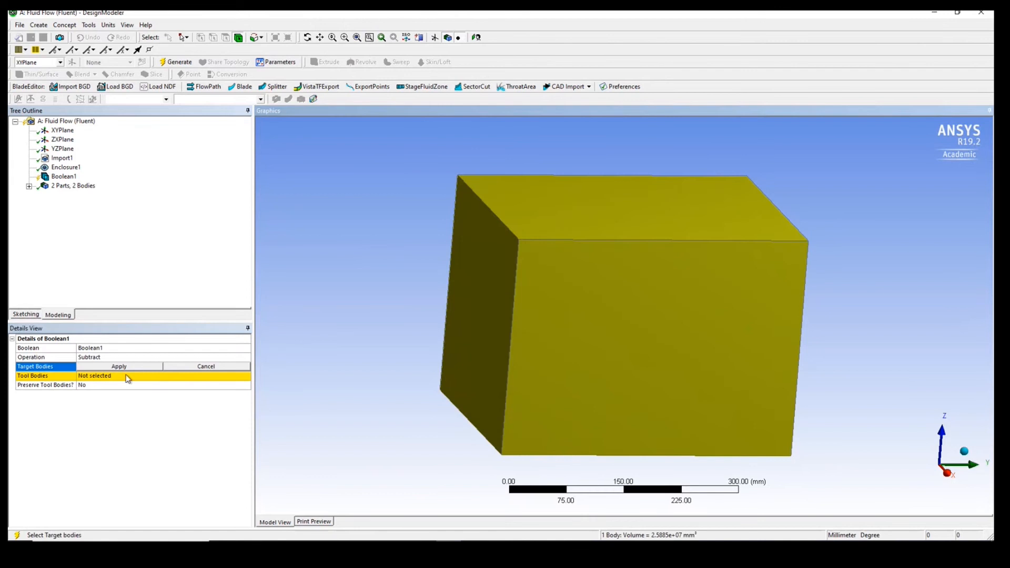
{"action": "left_click", "coordinate": [119, 367]}
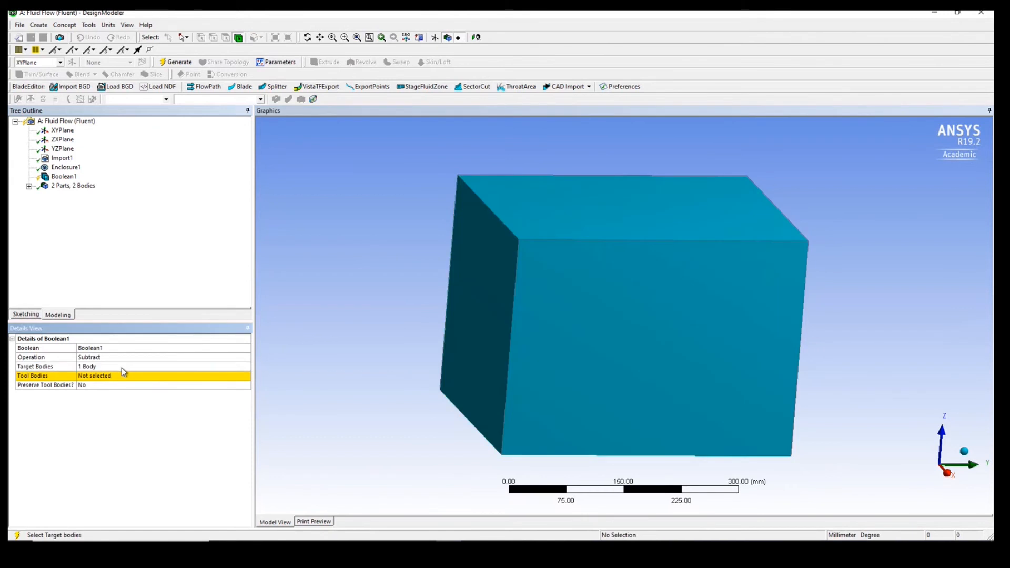
- Assign the helmet inside the enclosure as the tool body of the Boolean subtraction
{"action": "left_click", "coordinate": [136, 378]}
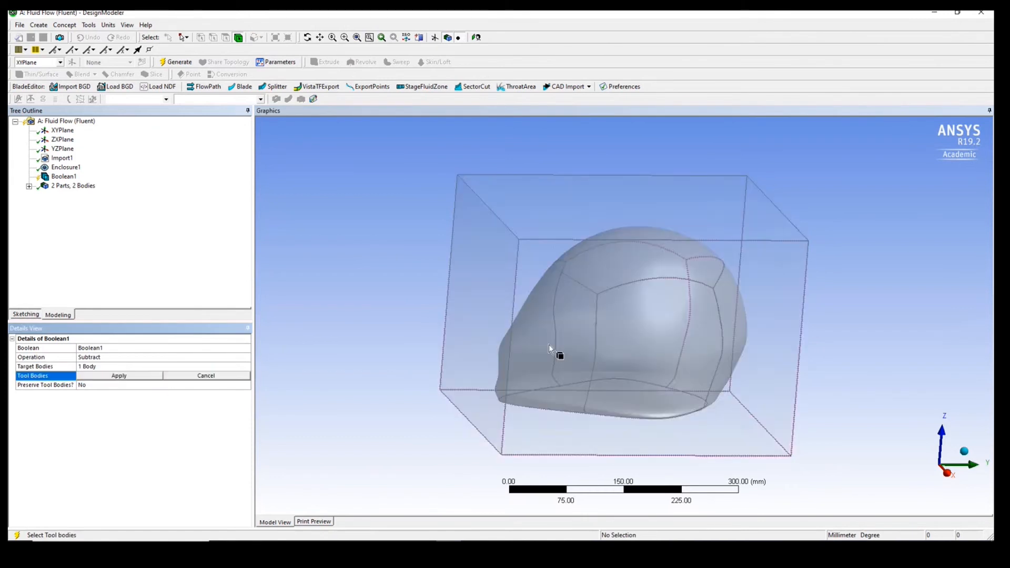
{"action": "left_click", "coordinate": [586, 331]}
{"action": "left_click", "coordinate": [294, 491]}
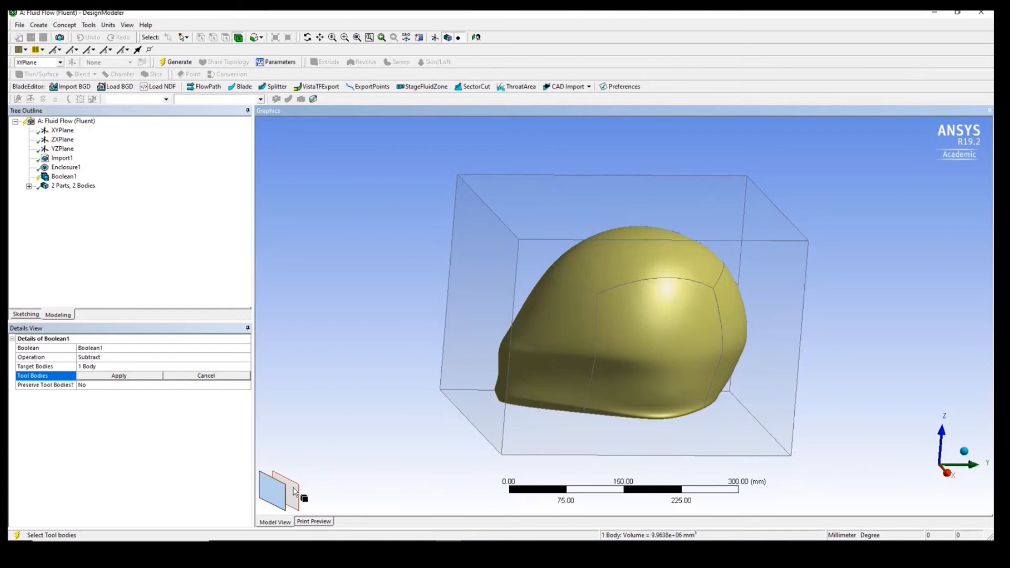
{"action": "left_click", "coordinate": [95, 376]}
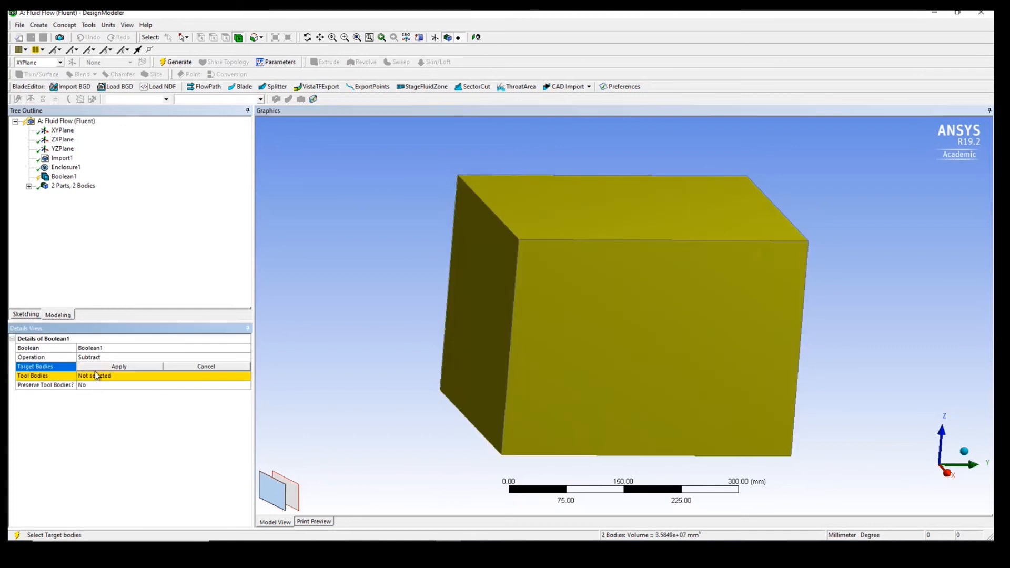
{"action": "left_click", "coordinate": [114, 373]}
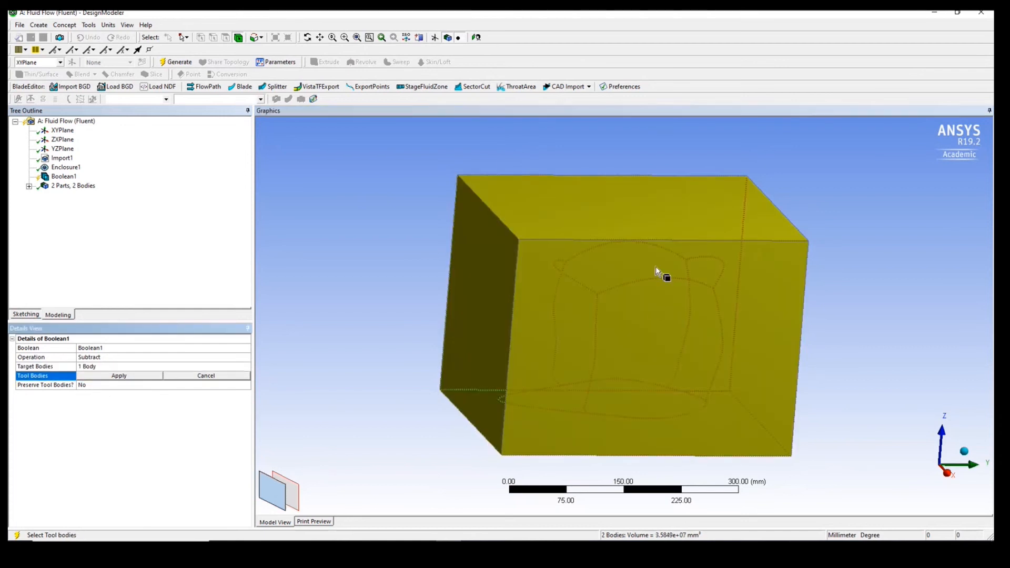
{"action": "left_click", "coordinate": [649, 301]}
{"action": "left_click", "coordinate": [294, 492]}
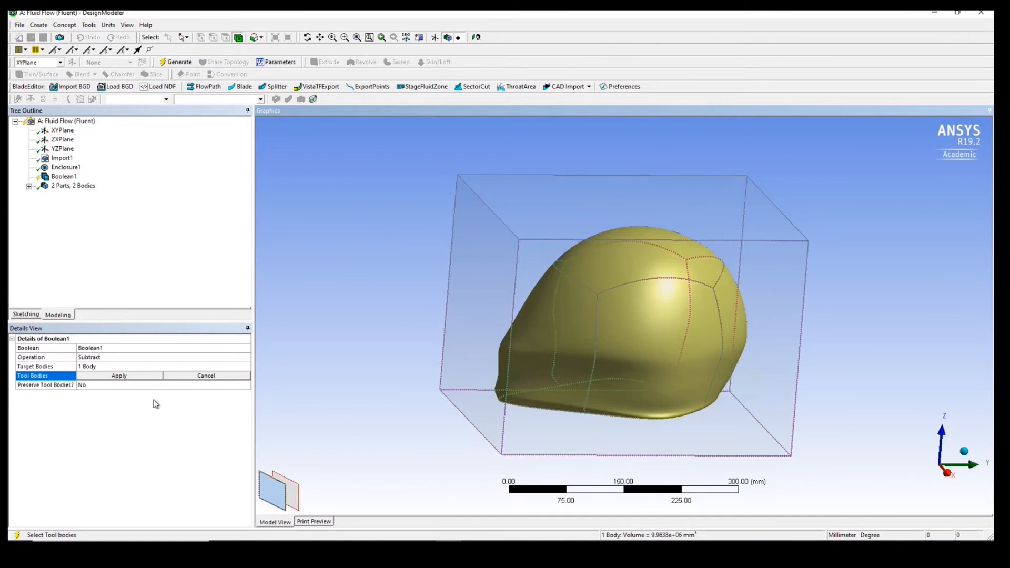
{"action": "left_click", "coordinate": [131, 375]}
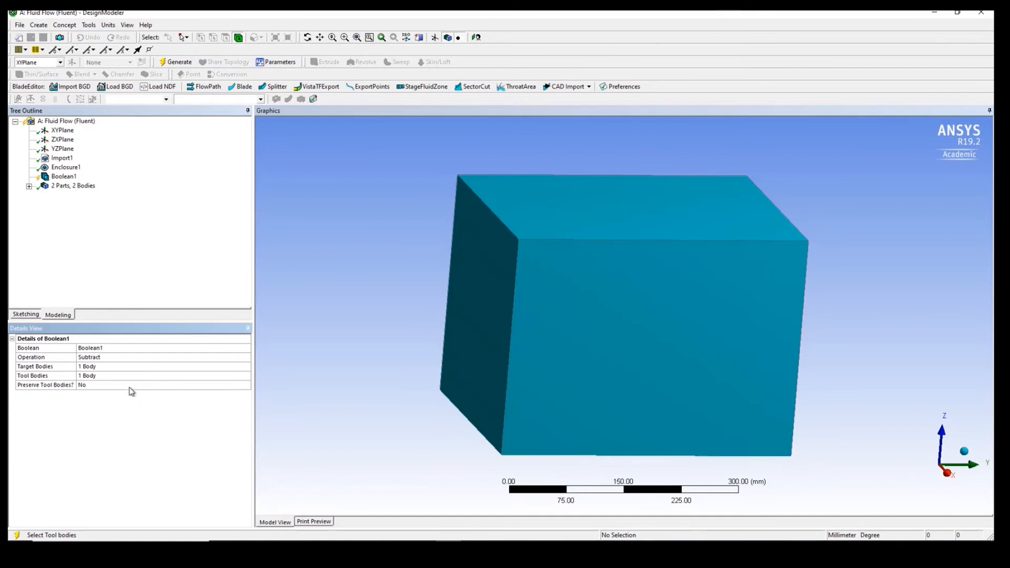
- Set Preserve Tool Bodies to Yes for the Boolean subtraction and generate it
{"action": "left_click", "coordinate": [131, 386]}
{"action": "left_click", "coordinate": [246, 385]}
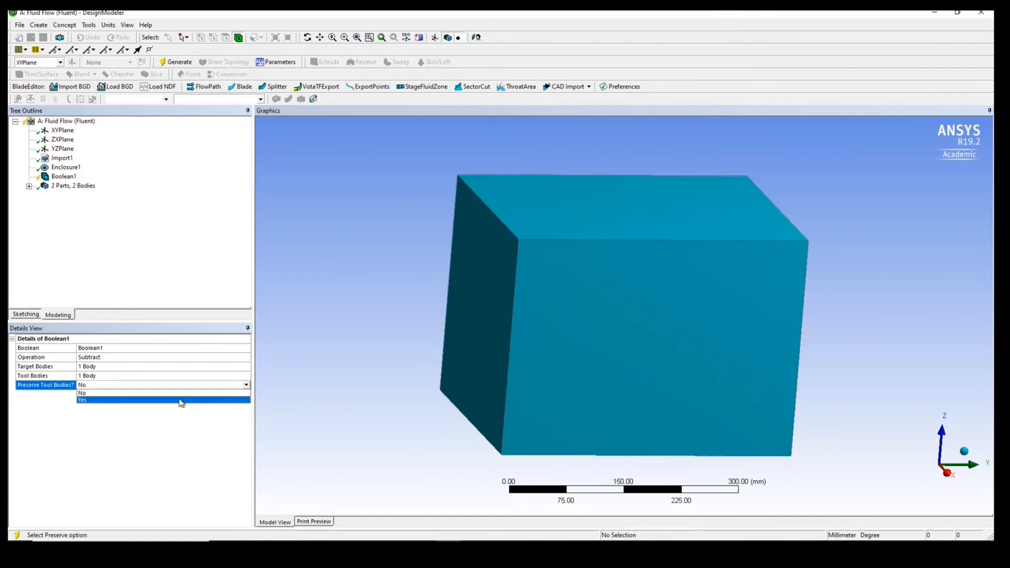
{"action": "left_click", "coordinate": [181, 401]}
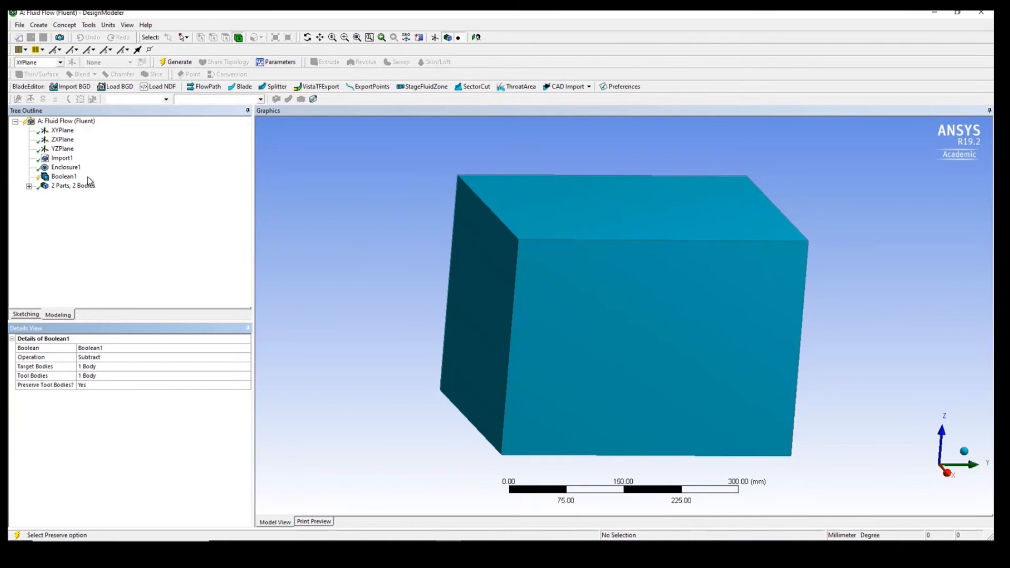
{"action": "left_click", "coordinate": [180, 62]}
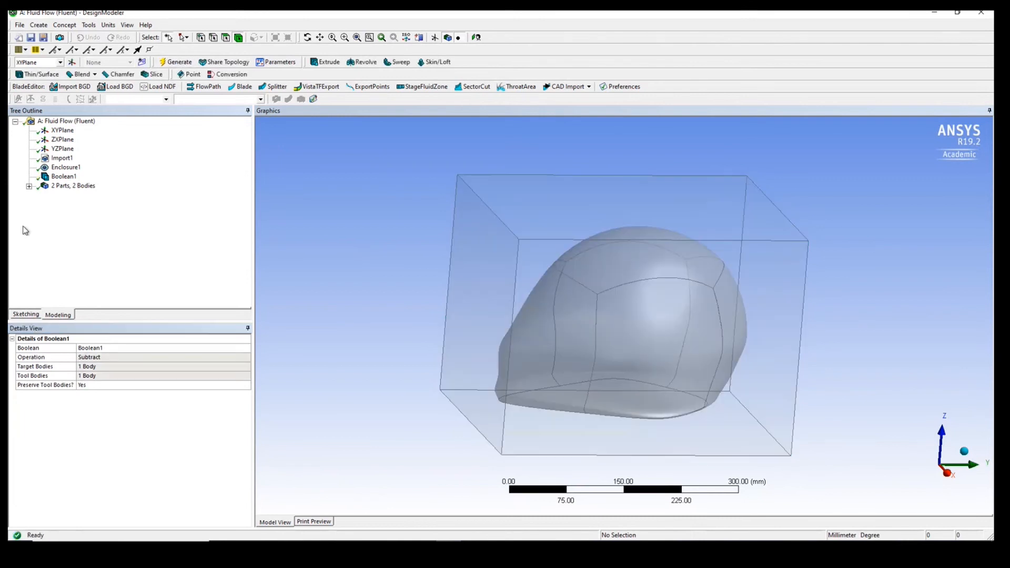
- Create a named selection called inlet on the enclosure's end face in front of the helmet's pointed side and generate it
{"action": "middle_click_drag", "start_coordinate": [381, 295], "coordinate": [361, 286]}
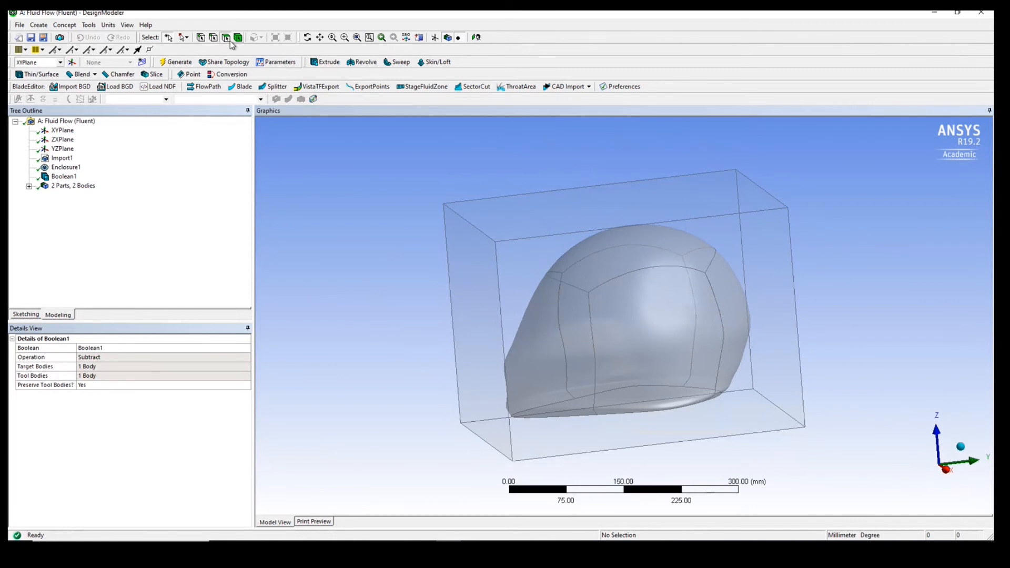
{"action": "left_click", "coordinate": [467, 324]}
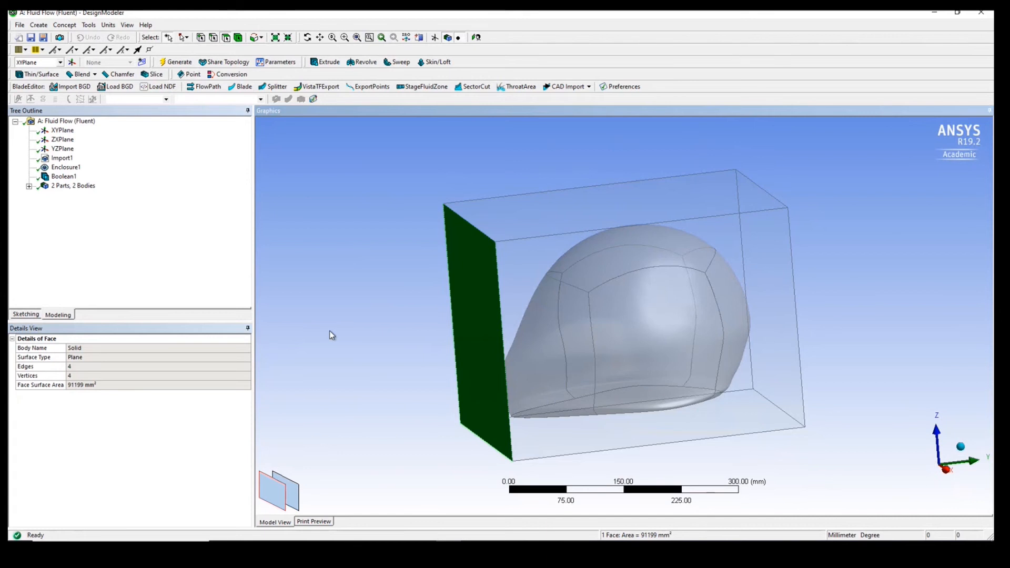
{"action": "right_click", "coordinate": [462, 312]}
{"action": "left_click", "coordinate": [492, 293]}
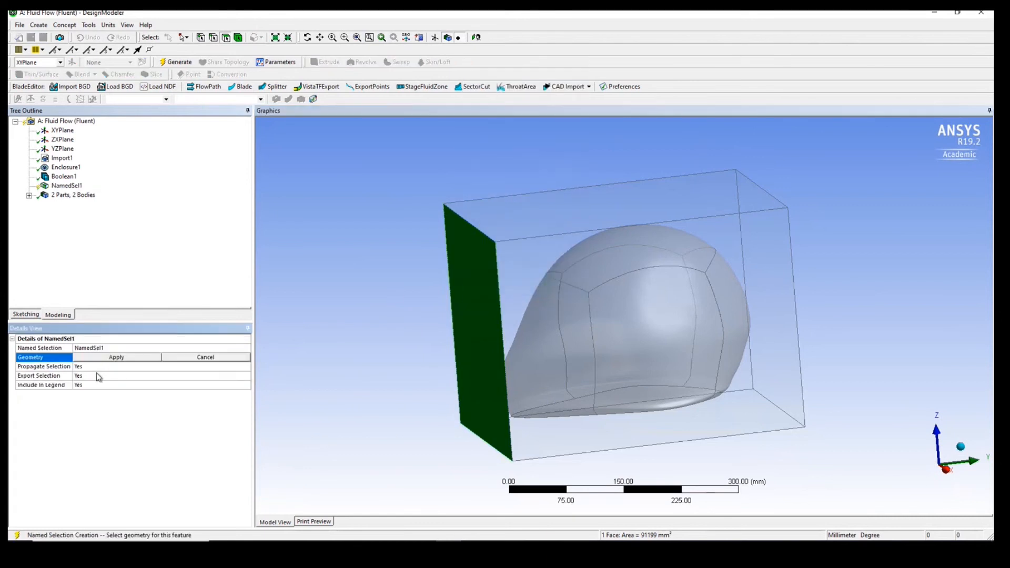
{"action": "left_click", "coordinate": [108, 348]}
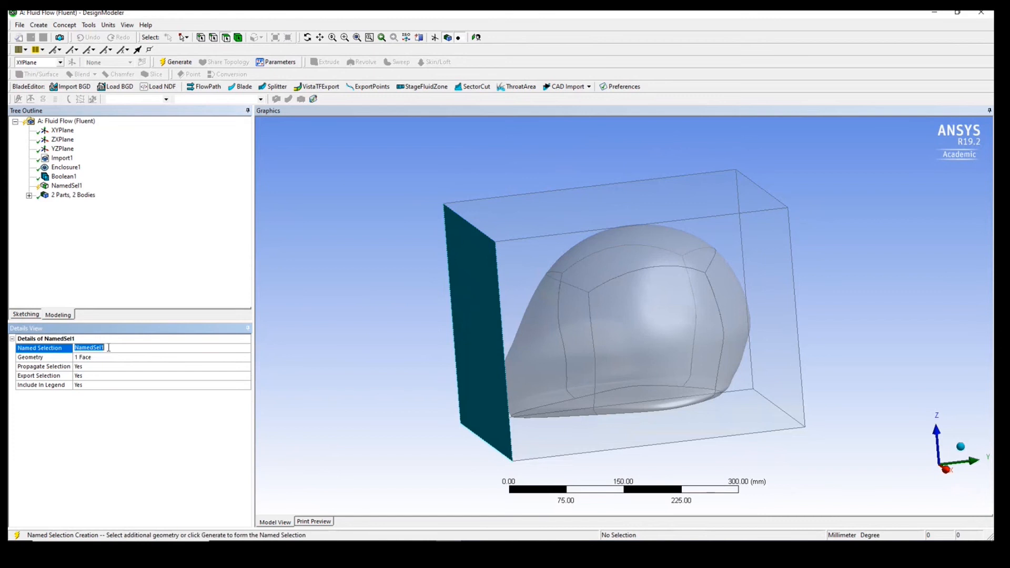
{"action": "type", "text": "inlet"}
{"action": "left_click", "coordinate": [176, 62]}
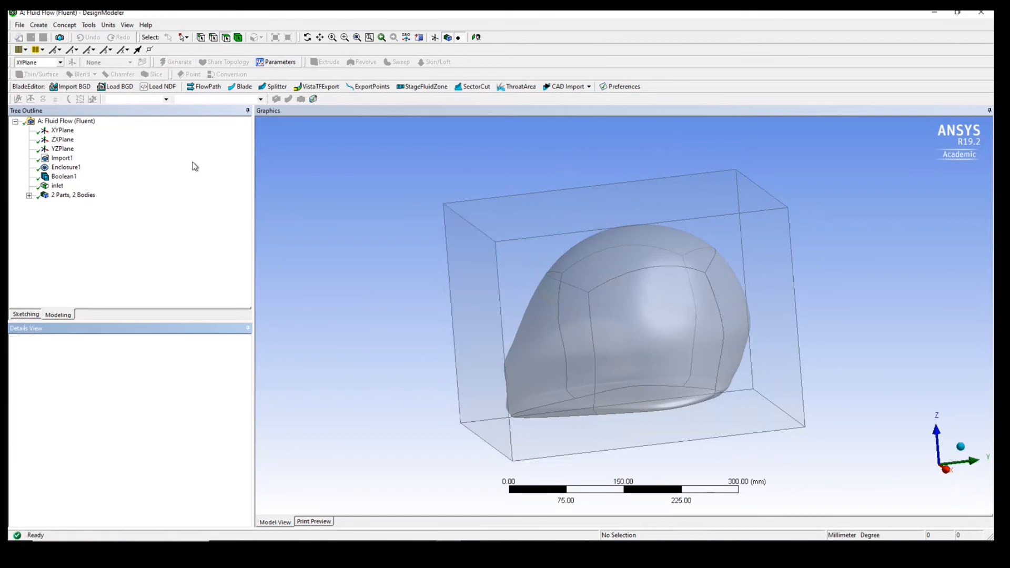
- Create a named selection called outlet on the enclosure's end face behind the helmet's rounded side and generate it
{"action": "middle_click_drag", "start_coordinate": [537, 313], "coordinate": [687, 298]}
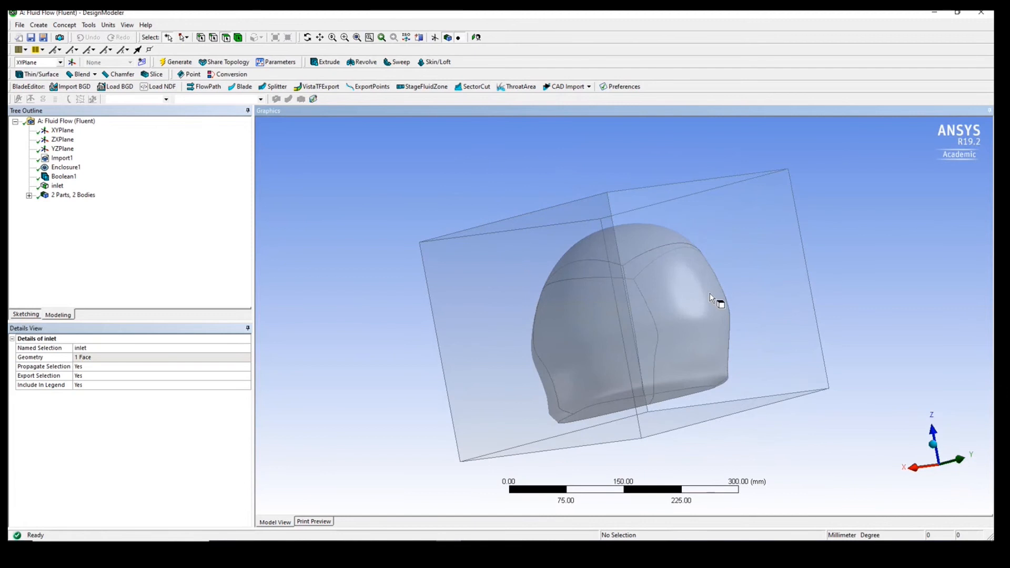
{"action": "left_click", "coordinate": [709, 294]}
{"action": "right_click", "coordinate": [710, 294]}
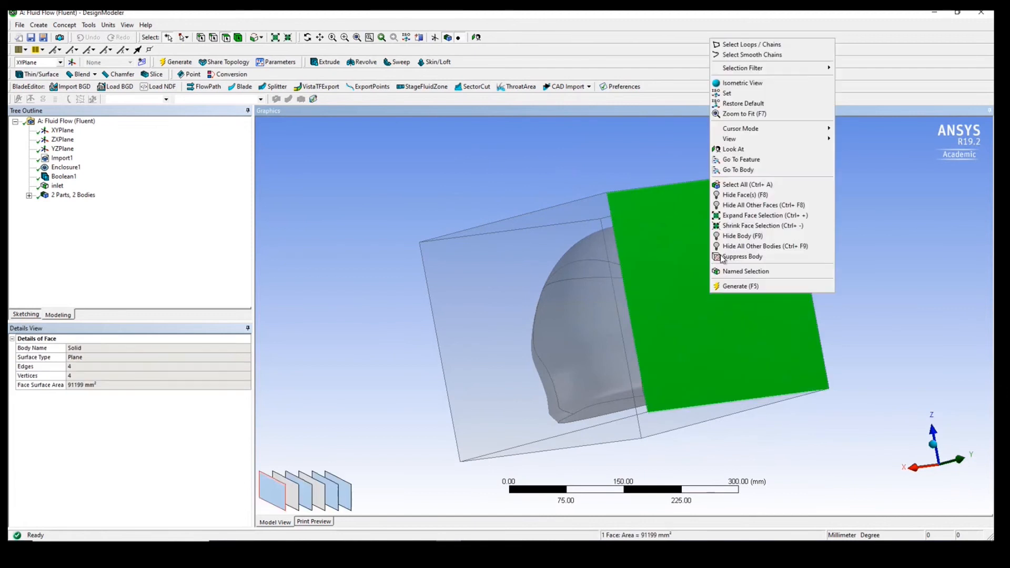
{"action": "left_click", "coordinate": [758, 272]}
{"action": "left_click", "coordinate": [108, 347]}
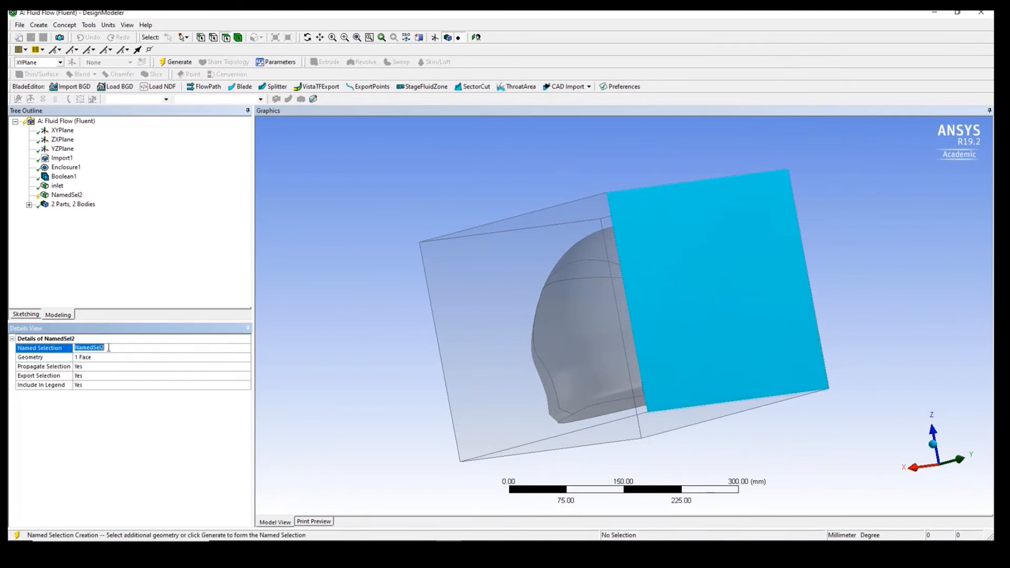
{"action": "type", "text": "outlet"}
{"action": "left_click", "coordinate": [177, 61]}
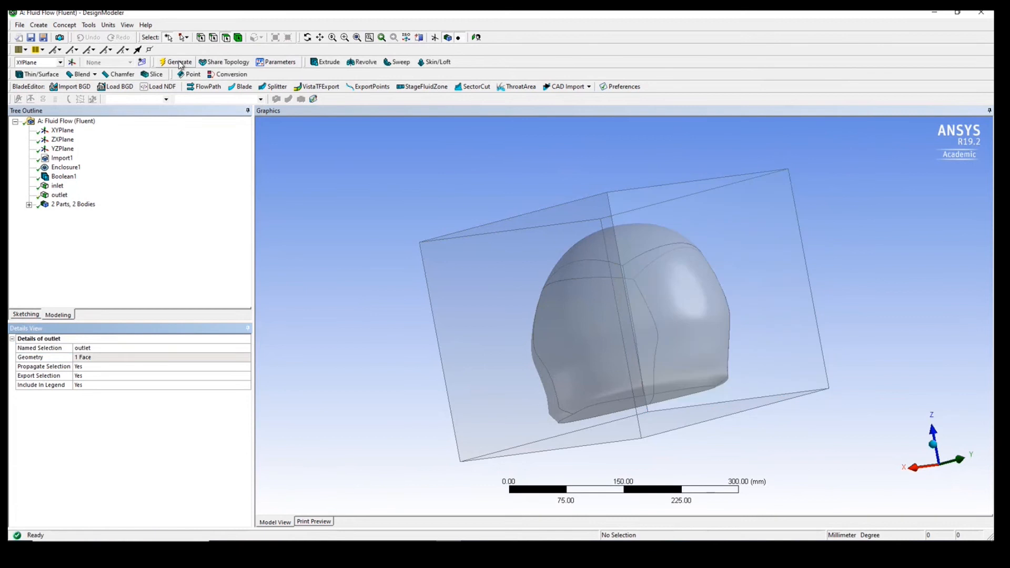
- Select the four enclosure faces that lie between the inlet and outlet ends
{"action": "middle_click_drag", "start_coordinate": [348, 344], "coordinate": [415, 342]}
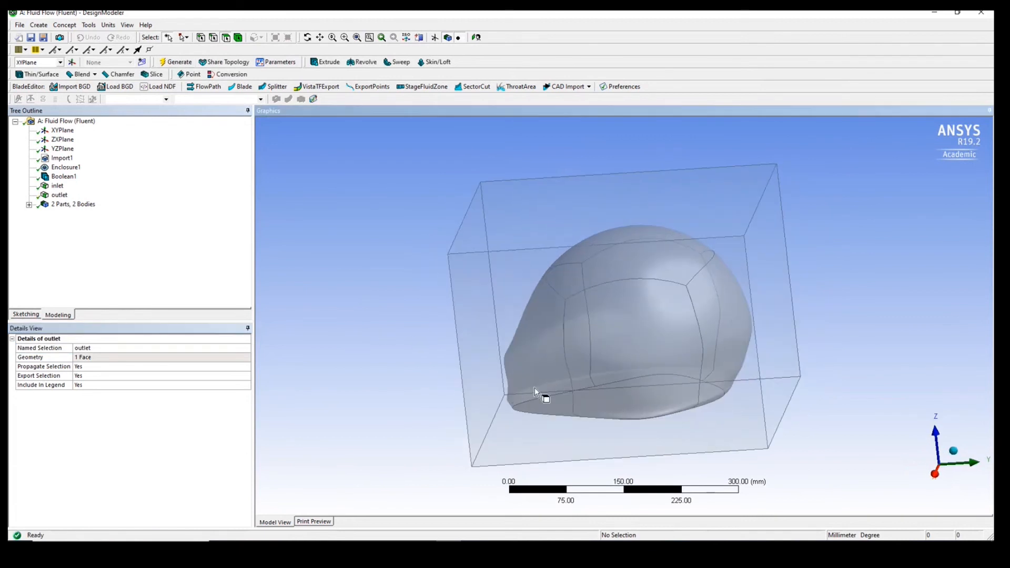
{"action": "left_click", "coordinate": [531, 370]}
{"action": "middle_click_drag", "start_coordinate": [348, 302], "coordinate": [356, 377], "text": "ctrl"}
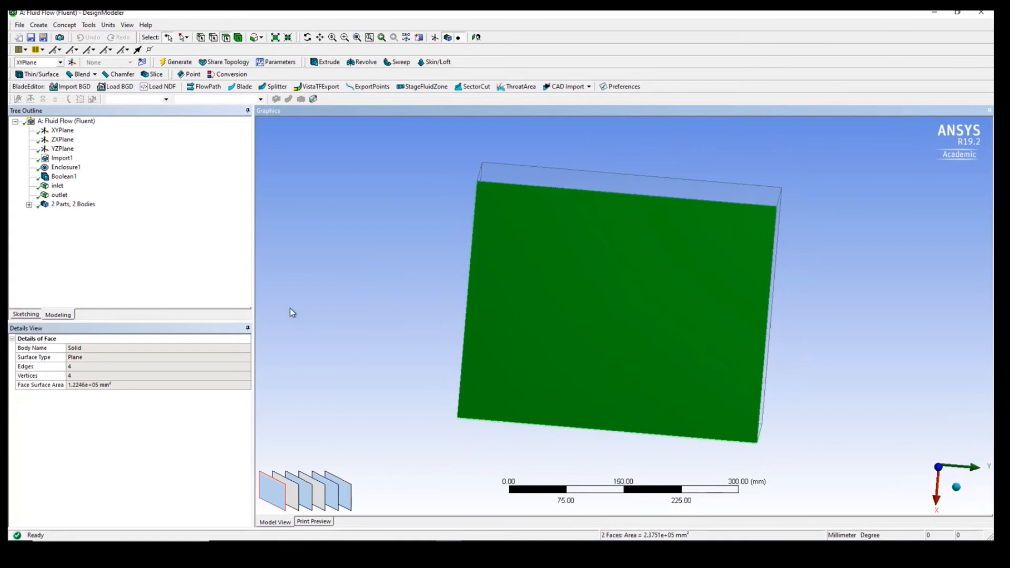
{"action": "middle_click_drag", "start_coordinate": [289, 309], "coordinate": [351, 368]}
{"action": "left_click", "coordinate": [513, 251], "text": "ctrl"}
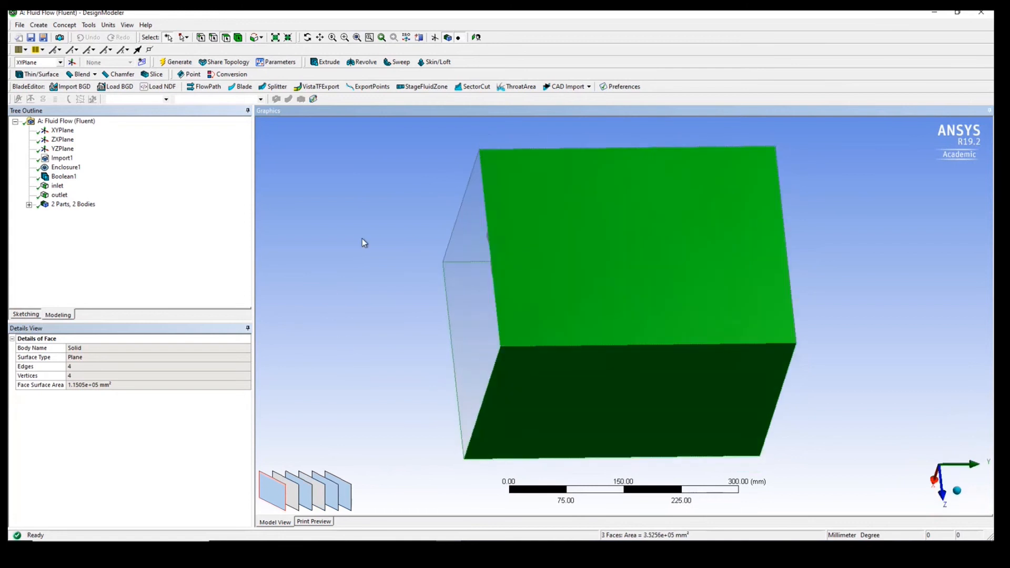
{"action": "middle_click_drag", "start_coordinate": [362, 241], "coordinate": [372, 331]}
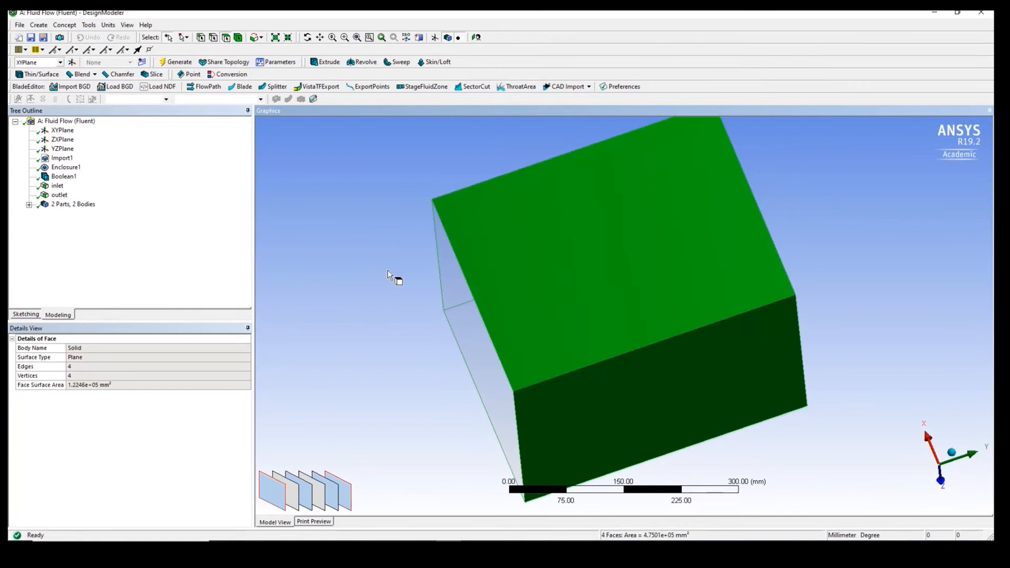
{"action": "middle_click_drag", "start_coordinate": [389, 274], "coordinate": [403, 396]}
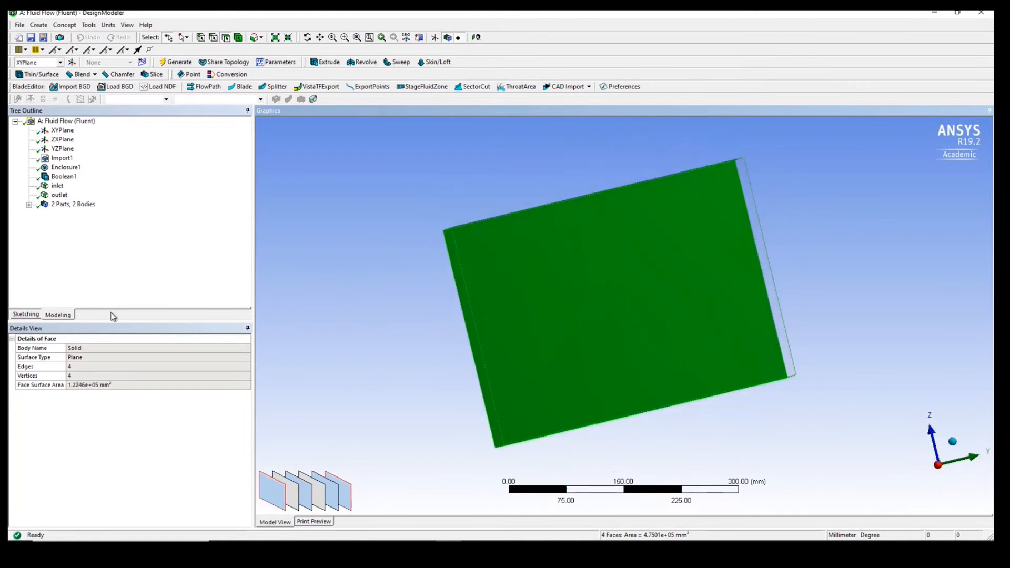
- Create a named selection called wall from the four selected enclosure faces and generate it
{"action": "right_click", "coordinate": [496, 347]}
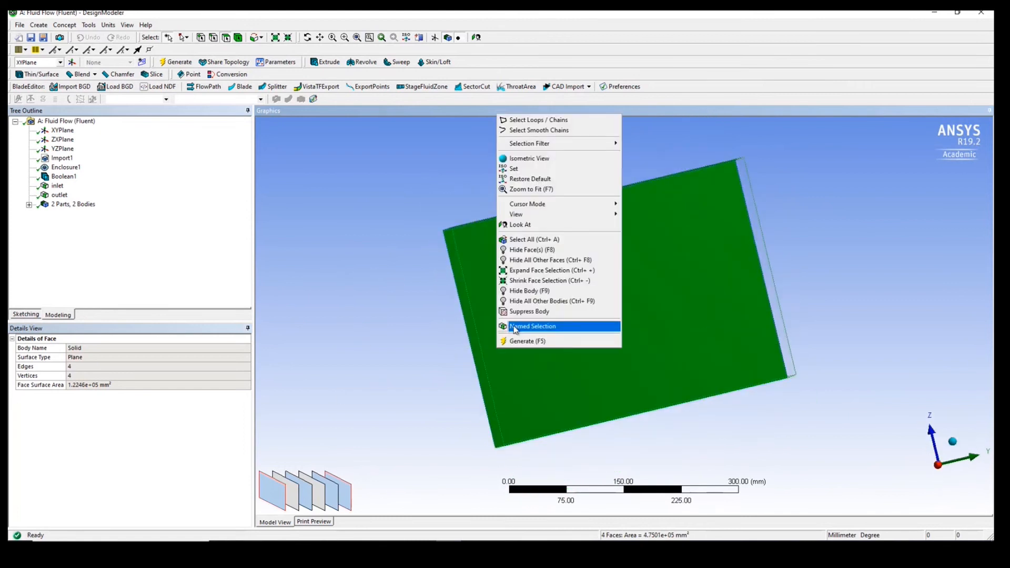
{"action": "left_click", "coordinate": [514, 326]}
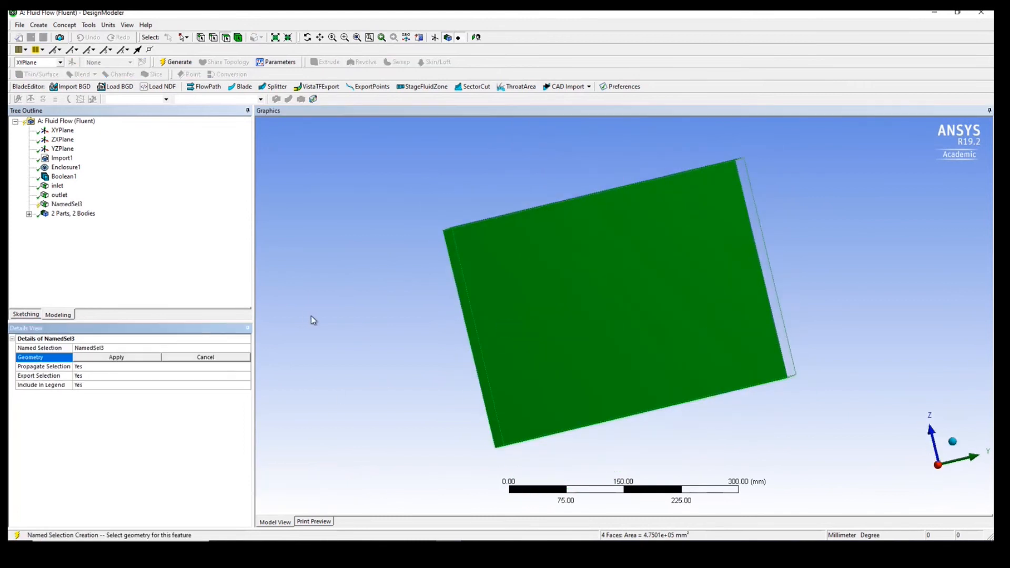
{"action": "left_click", "coordinate": [120, 357]}
{"action": "left_click", "coordinate": [121, 347]}
{"action": "type", "text": "wa"}
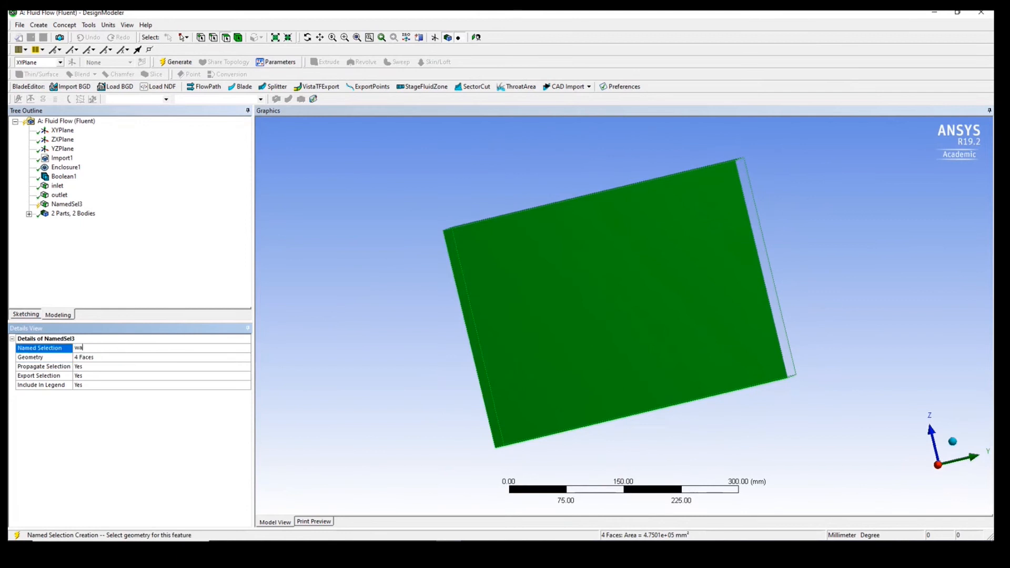
{"action": "type", "text": "ll"}
{"action": "left_click", "coordinate": [177, 64]}
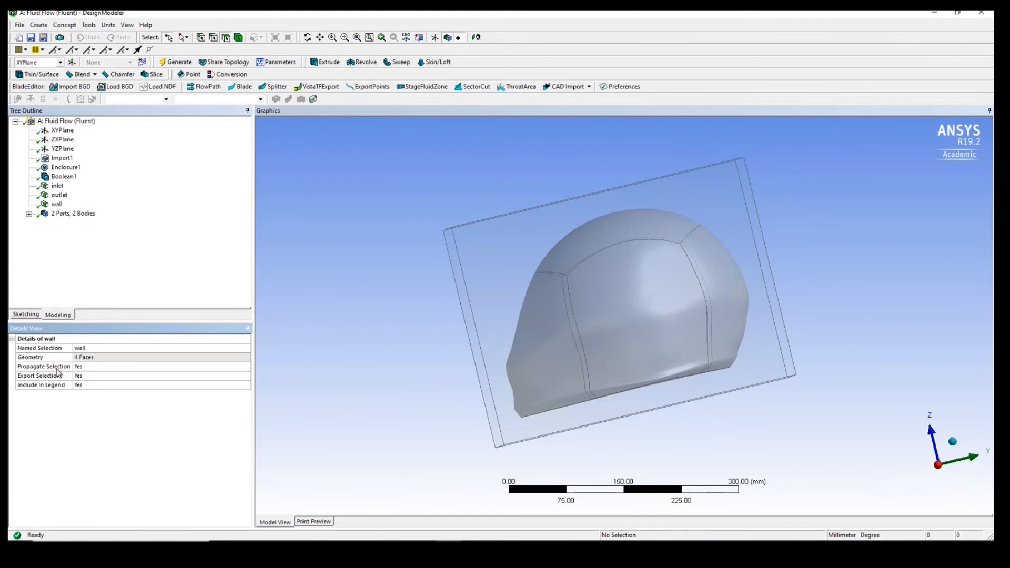
{"action": "mouse_move", "coordinate": [440, 313]}
{"action": "middle_mouse_down"}
{"action": "mouse_move", "coordinate": [471, 331]}
{"action": "mouse_move", "coordinate": [636, 346]}
{"action": "mouse_move", "coordinate": [453, 322]}
{"action": "middle_mouse_up"}
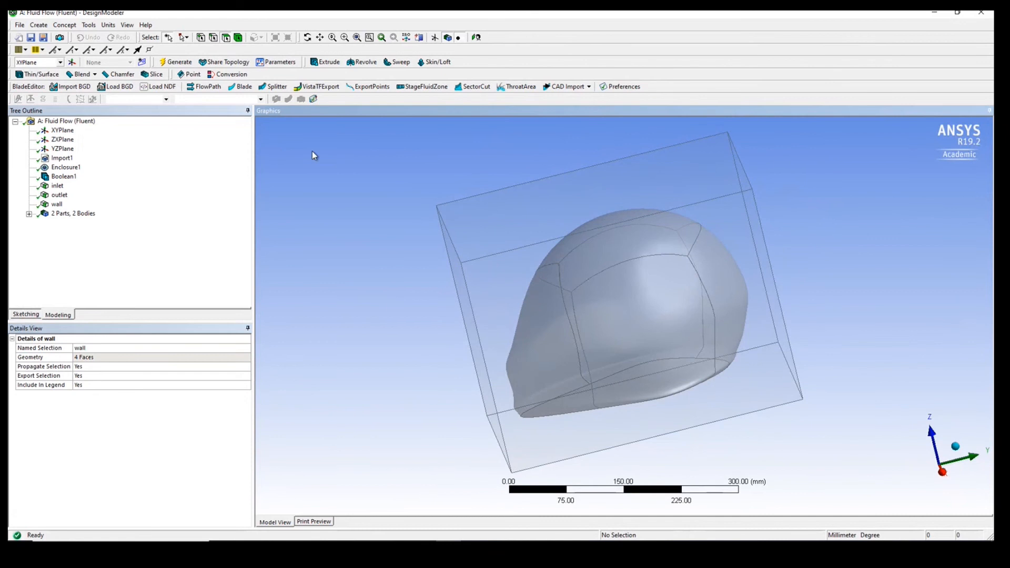
{"action": "right_click", "coordinate": [352, 250]}
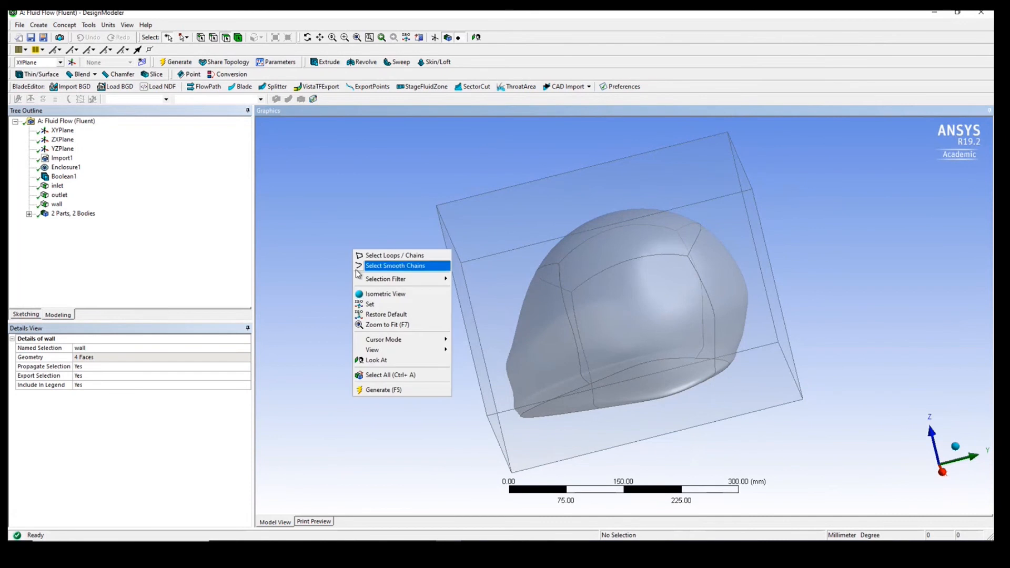
{"action": "mouse_move", "coordinate": [362, 284]}
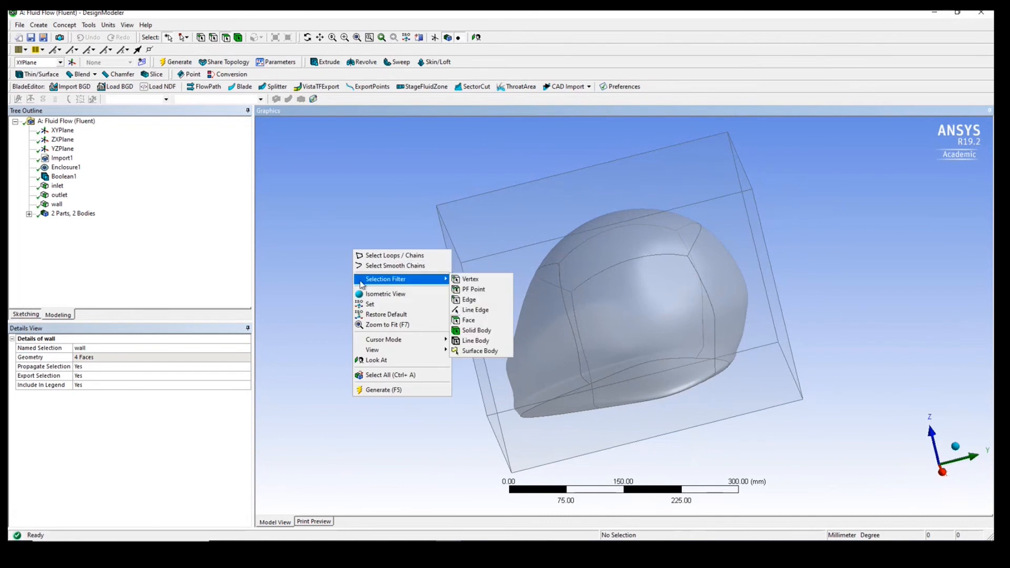
{"action": "left_click", "coordinate": [375, 375]}
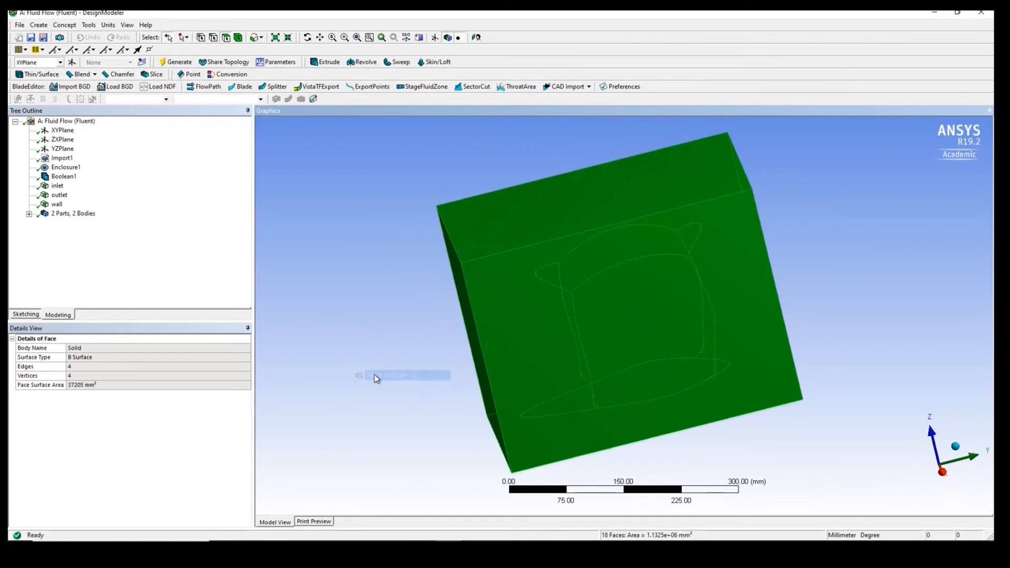
{"action": "right_click", "coordinate": [514, 312]}
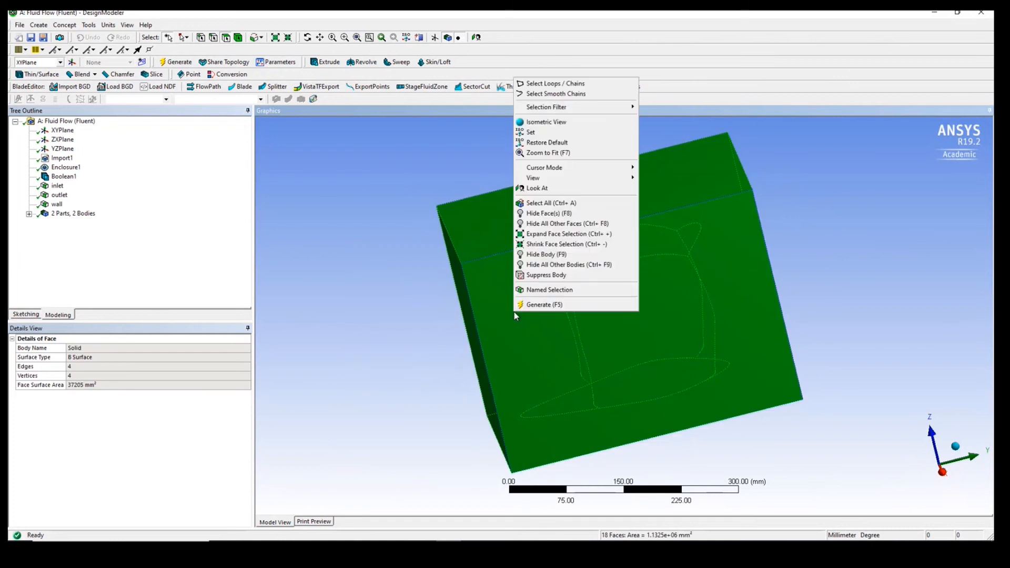
{"action": "left_click", "coordinate": [376, 329]}
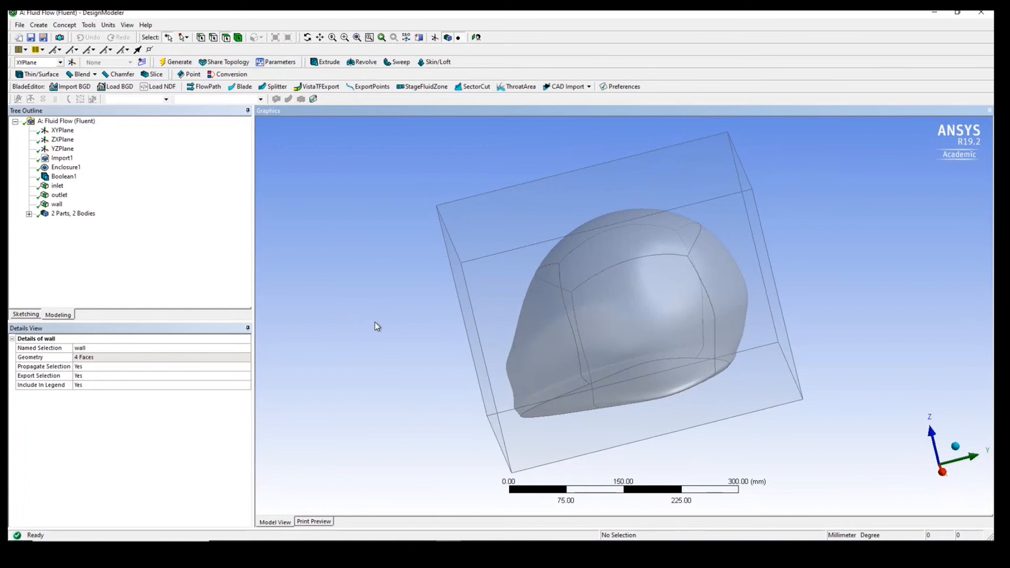
- Select all faces of the model and remove the six outer enclosure faces from the selection, keeping only the helmet's faces
{"action": "right_click", "coordinate": [377, 326]}
{"action": "left_click", "coordinate": [374, 328]}
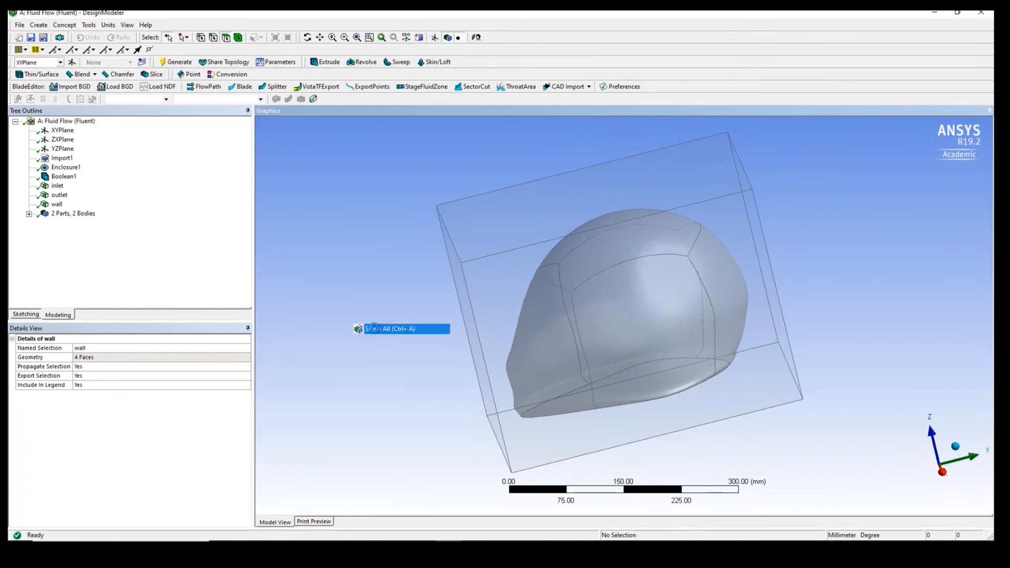
{"action": "left_click", "coordinate": [516, 320], "text": "ctrl"}
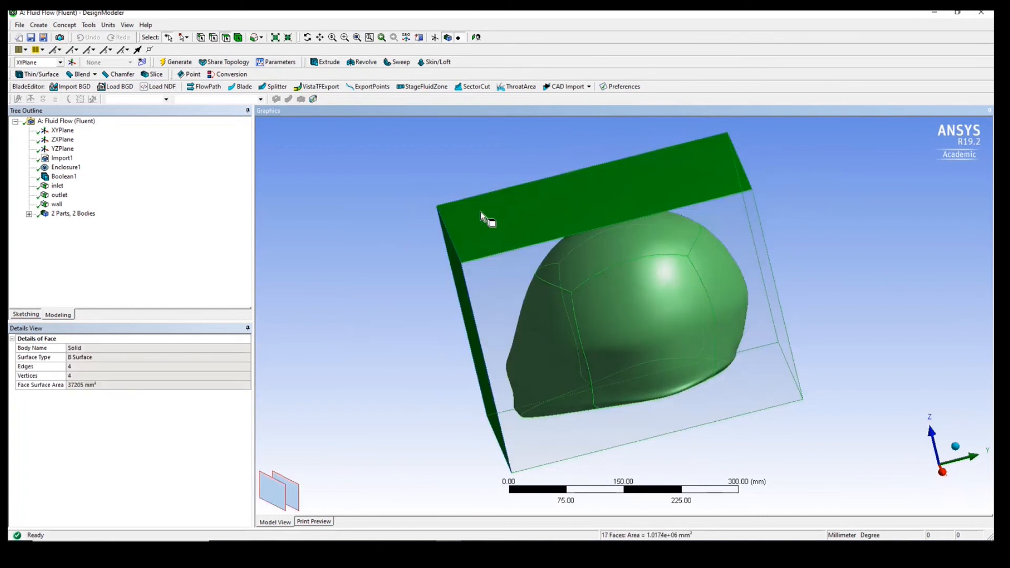
{"action": "left_click", "coordinate": [481, 210], "text": "ctrl"}
{"action": "middle_click_drag", "start_coordinate": [349, 286], "coordinate": [462, 271]}
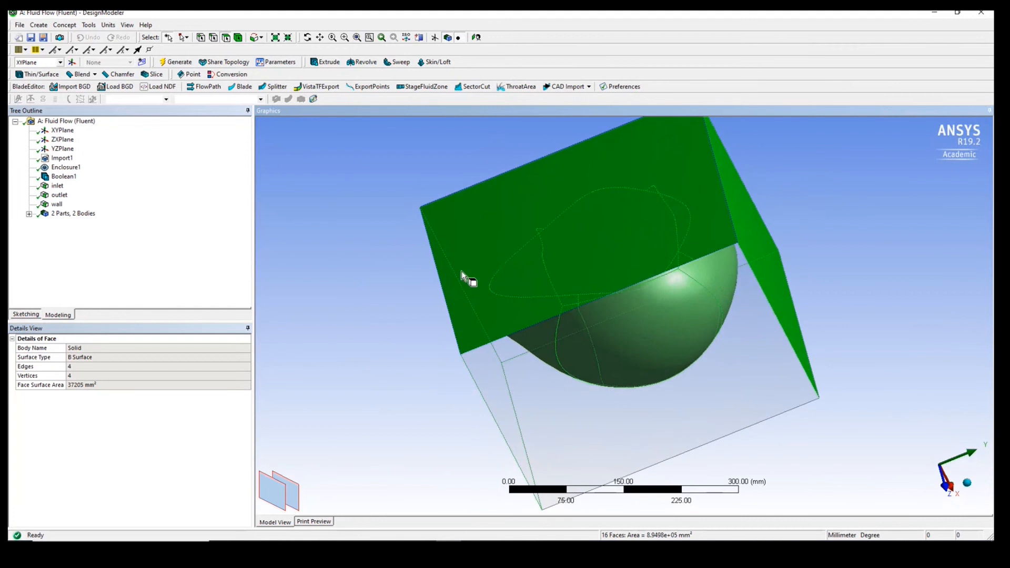
{"action": "left_click", "coordinate": [462, 271], "text": "ctrl"}
{"action": "middle_click_drag", "start_coordinate": [354, 235], "coordinate": [426, 371]}
{"action": "left_click", "coordinate": [502, 311], "text": "ctrl"}
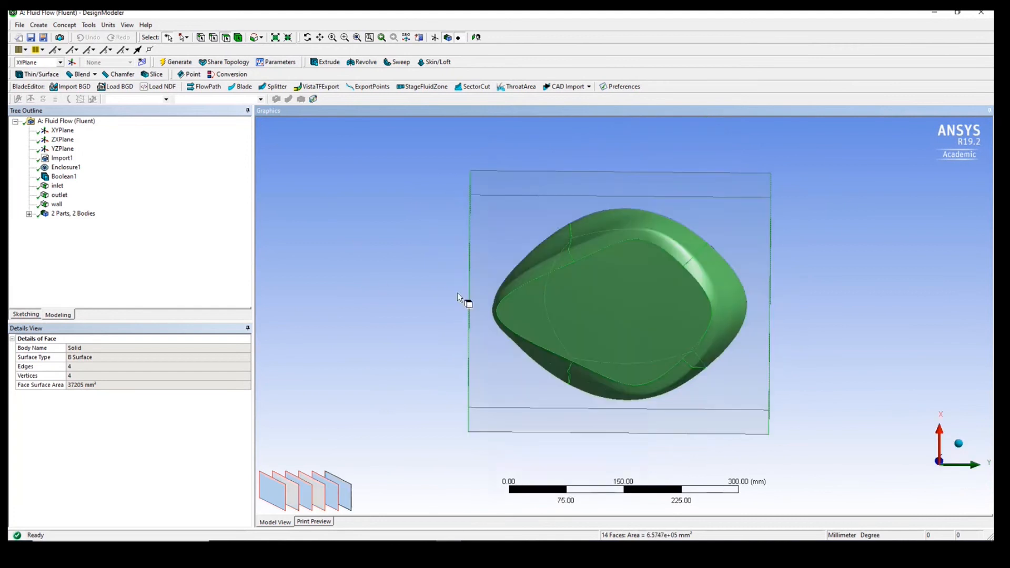
{"action": "middle_click_drag", "start_coordinate": [411, 308], "coordinate": [462, 331]}
{"action": "left_click", "coordinate": [462, 331], "text": "ctrl"}
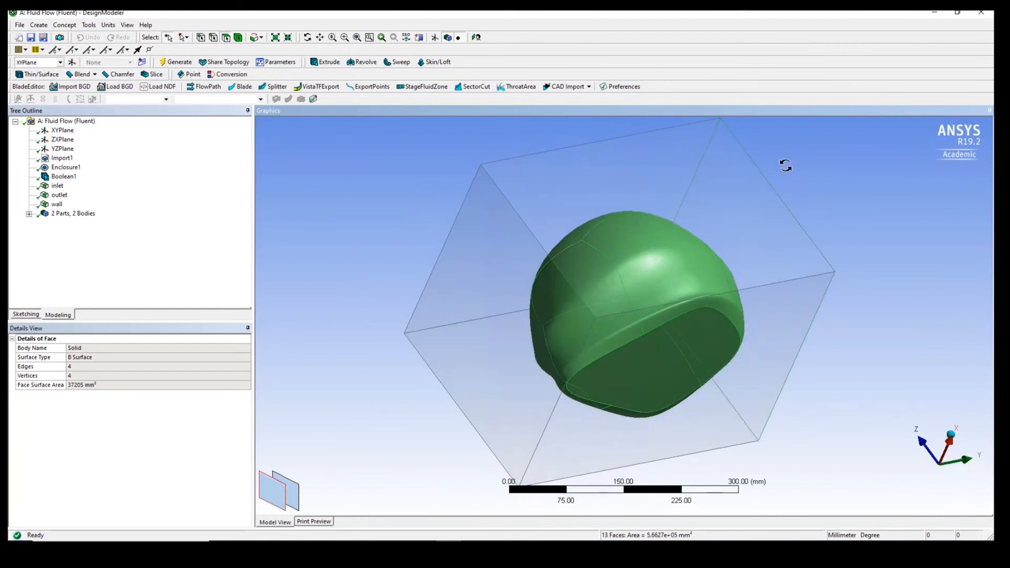
{"action": "middle_click_drag", "start_coordinate": [785, 166], "coordinate": [608, 234]}
{"action": "left_click", "coordinate": [732, 222], "text": "ctrl"}
{"action": "middle_click_drag", "start_coordinate": [733, 222], "coordinate": [491, 313]}
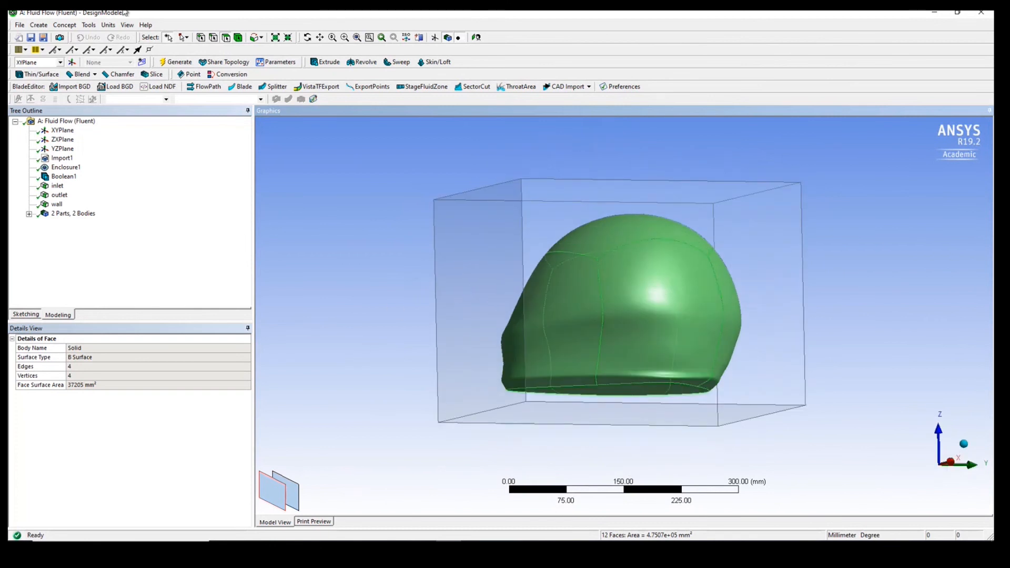
{"action": "middle_click_drag", "start_coordinate": [458, 363], "coordinate": [404, 399]}
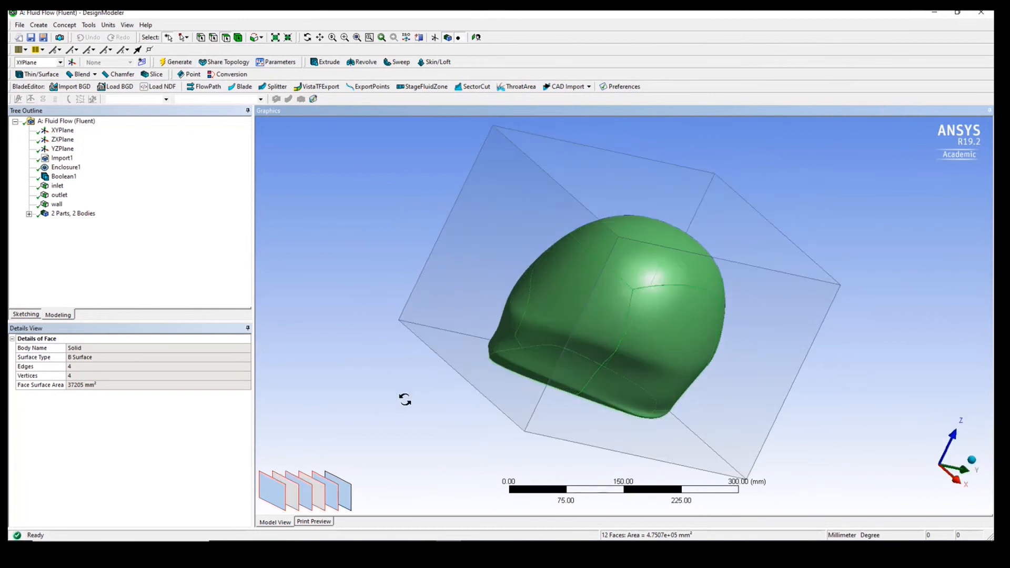
- Create a named selection called helmet from the selected helmet faces and generate it
{"action": "right_click", "coordinate": [542, 290]}
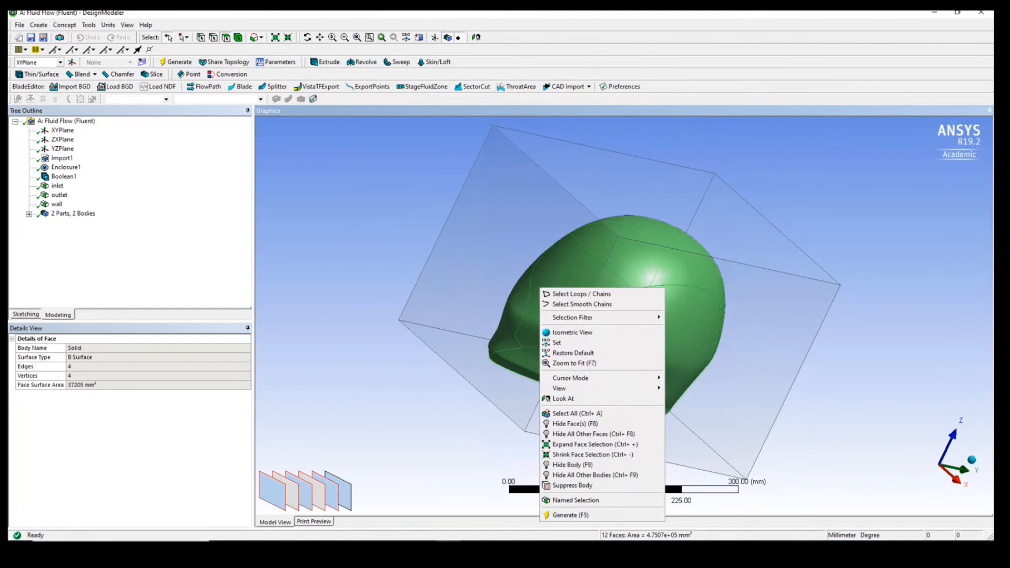
{"action": "left_click", "coordinate": [578, 500]}
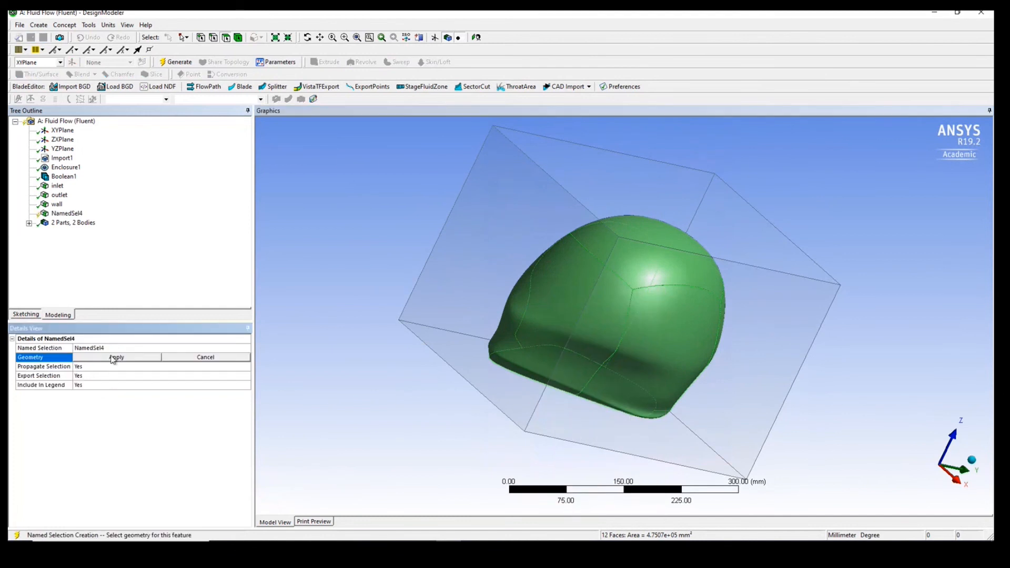
{"action": "left_click", "coordinate": [112, 358]}
{"action": "left_click", "coordinate": [112, 348]}
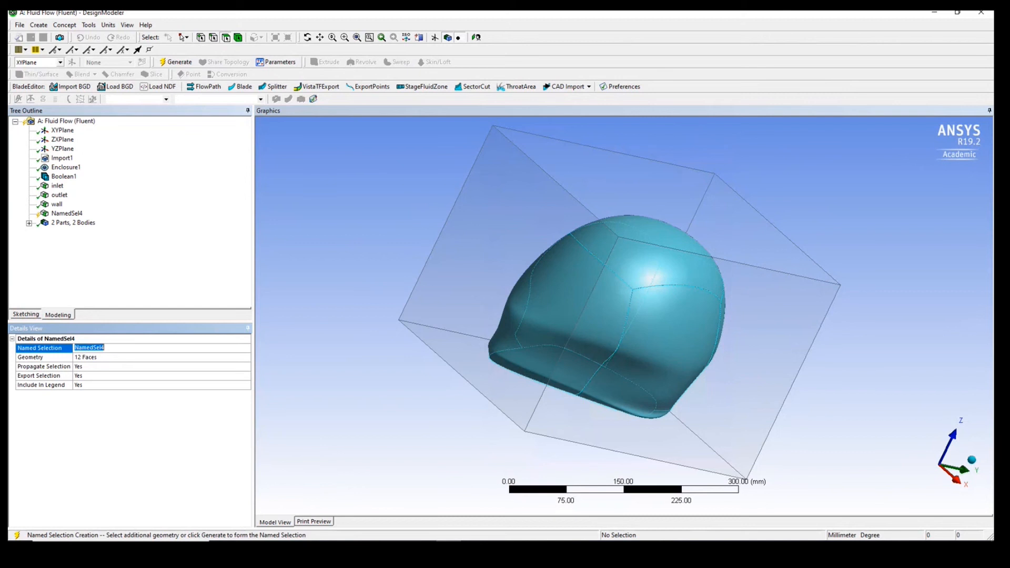
{"action": "type", "text": "helmet"}
{"action": "left_click", "coordinate": [238, 37]}
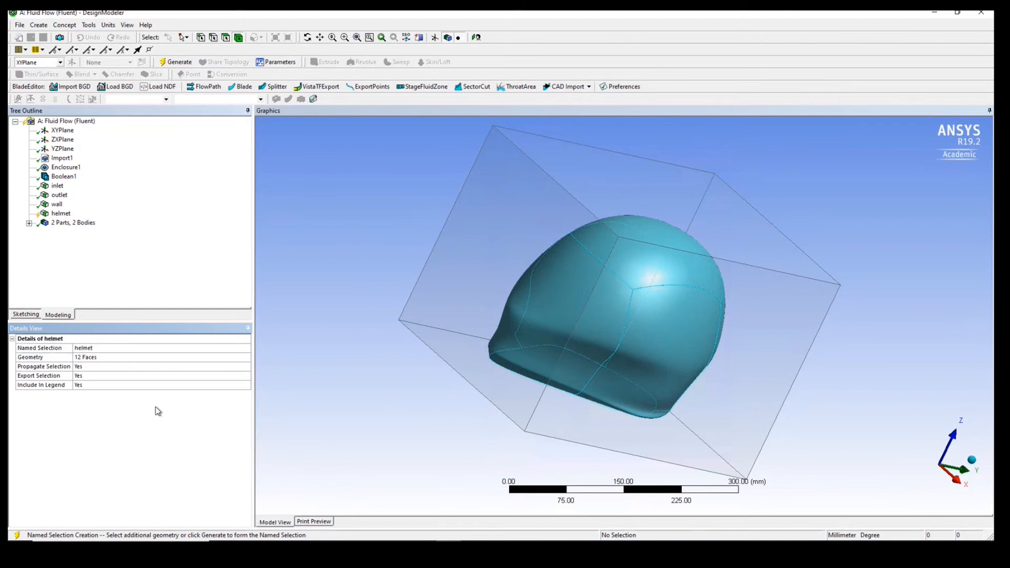
{"action": "left_click", "coordinate": [176, 62]}
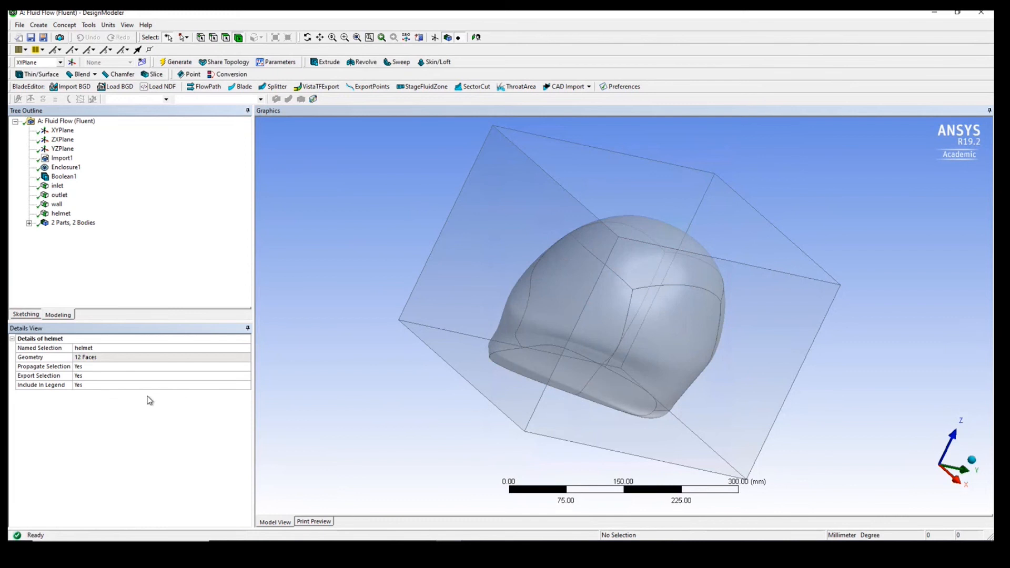
- Open the Fluid Flow (Fluent) system's mesh for editing in ANSYS Meshing and expand the model's Geometry branch
{"action": "left_click", "coordinate": [29, 223]}
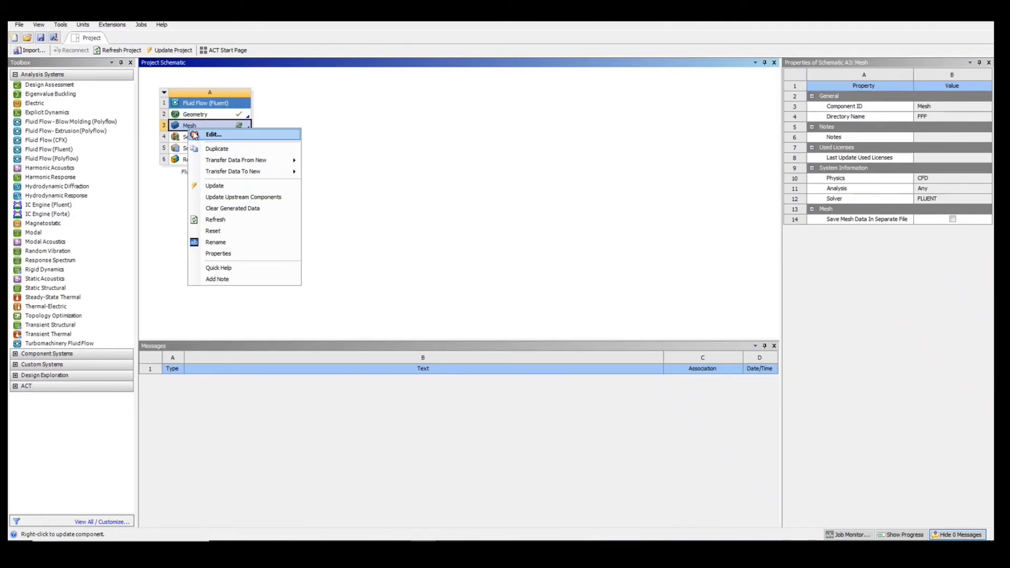
{"action": "left_click", "coordinate": [193, 134]}
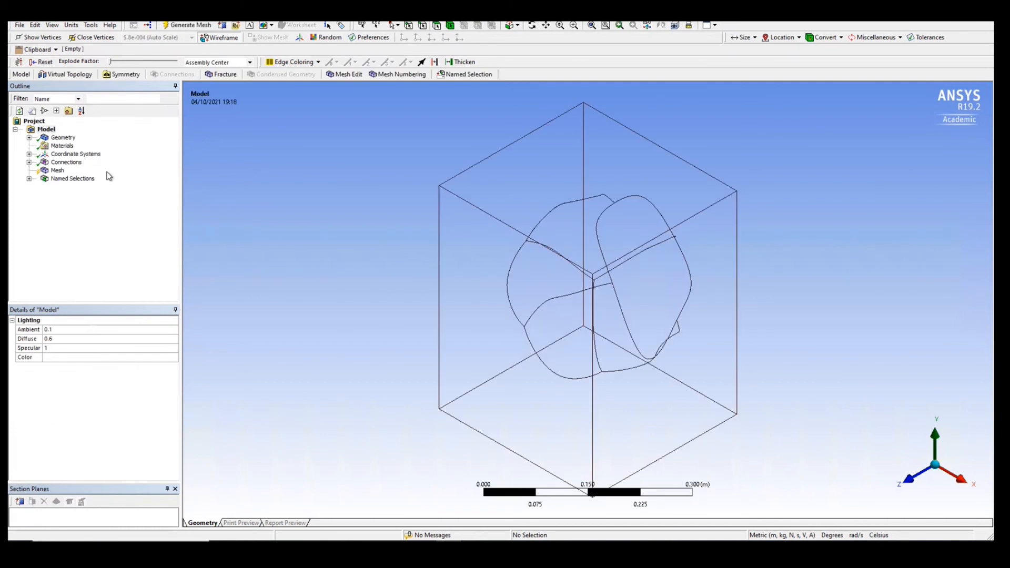
{"action": "middle_click_drag", "start_coordinate": [330, 280], "coordinate": [394, 157]}
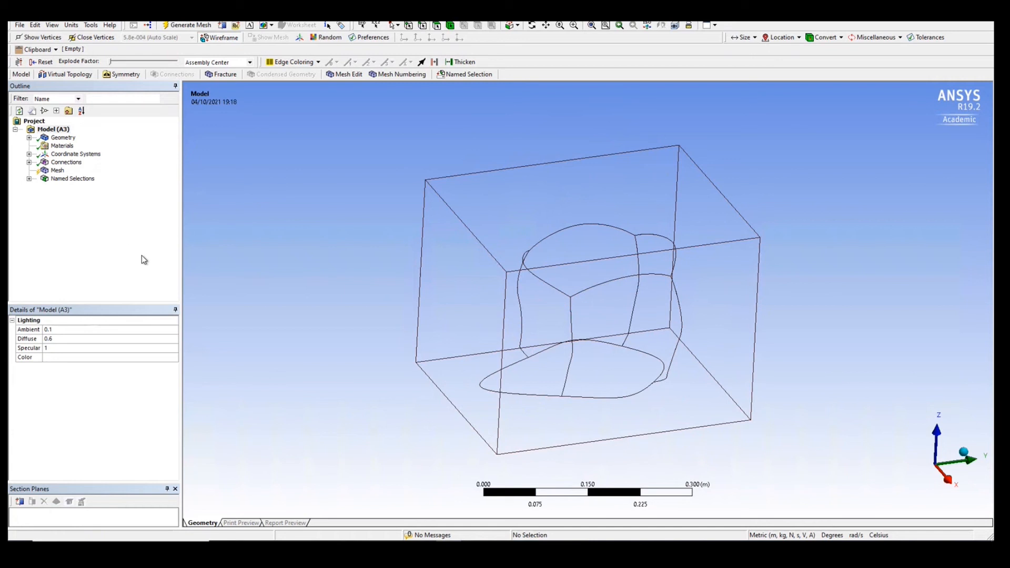
{"action": "left_click", "coordinate": [29, 137]}
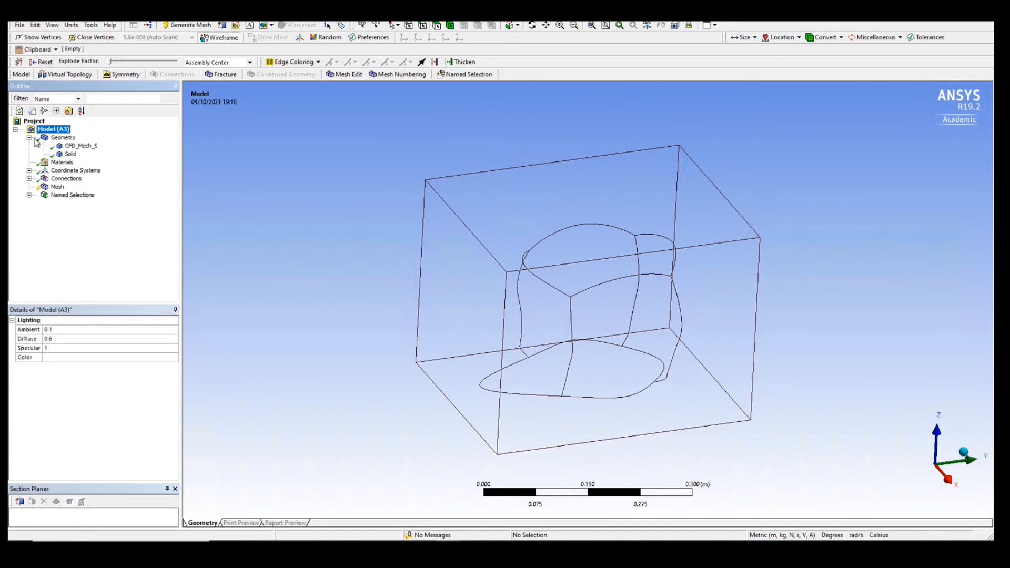
- Suppress the CFD_Mech_S body in the model's geometry
{"action": "right_click", "coordinate": [72, 147]}
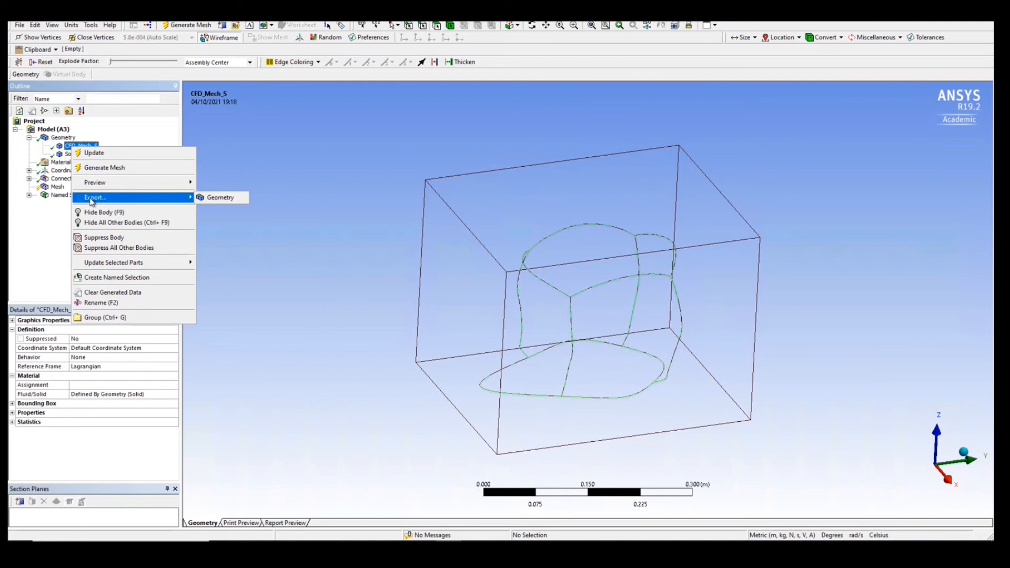
{"action": "left_click", "coordinate": [93, 237]}
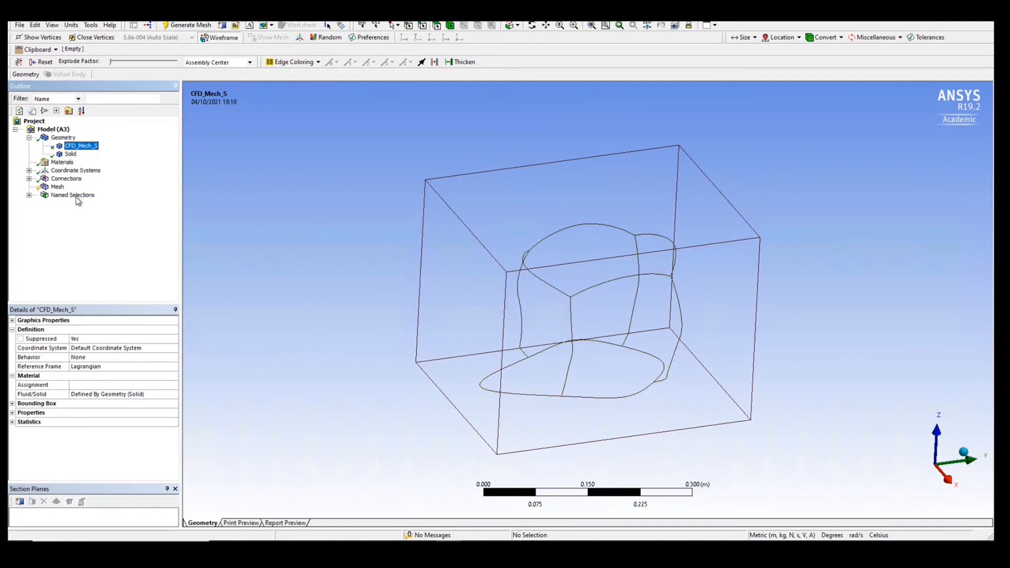
- Review the global mesh settings, including the Sizing and Quality groups
{"action": "left_click", "coordinate": [58, 187]}
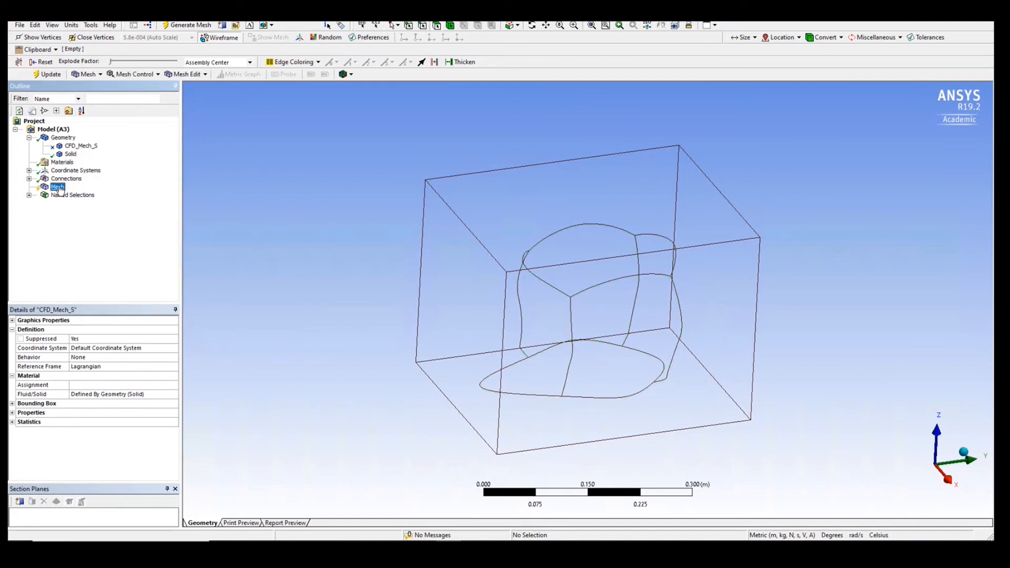
{"action": "right_click", "coordinate": [60, 190]}
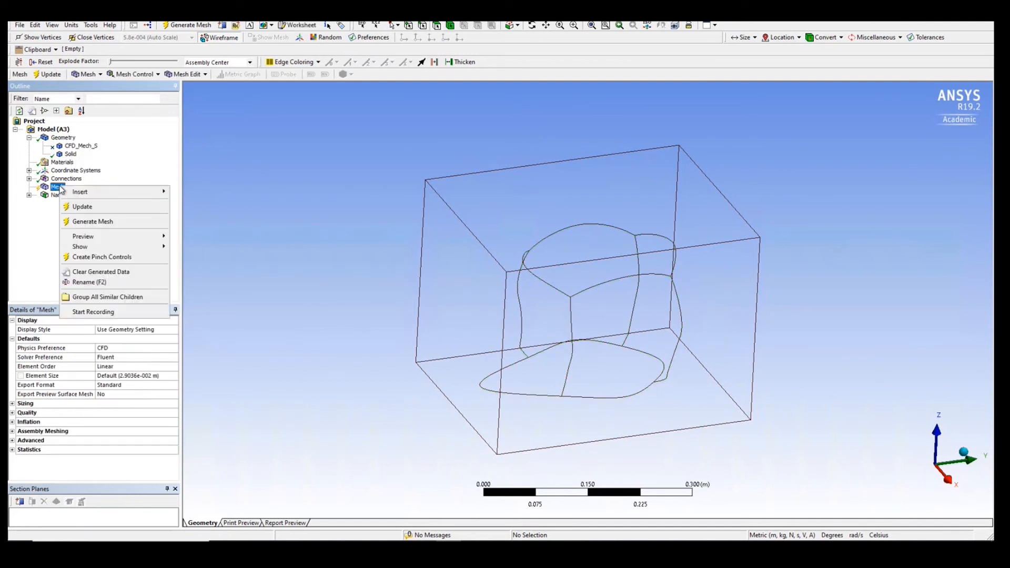
{"action": "left_click", "coordinate": [27, 238]}
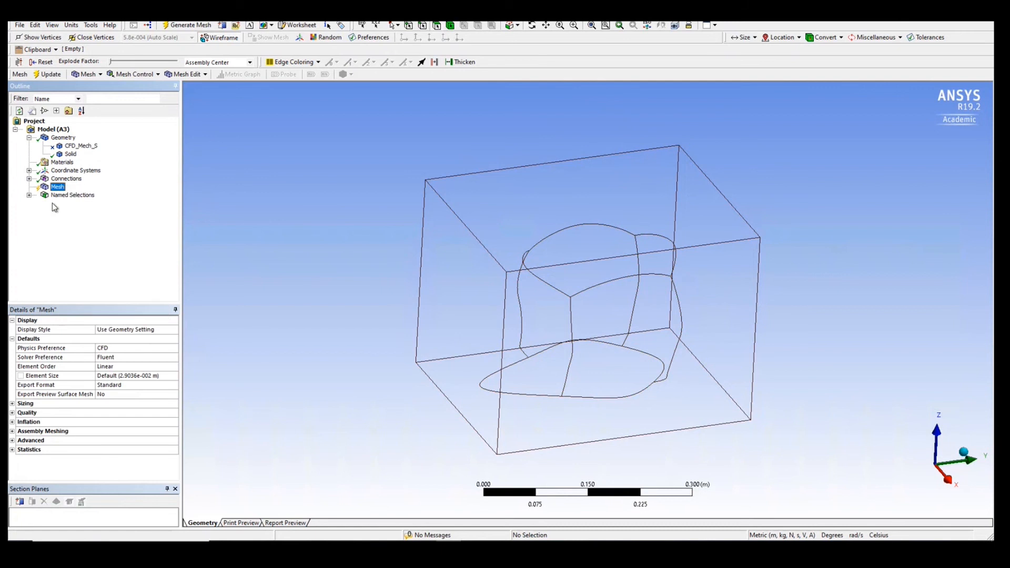
{"action": "left_click", "coordinate": [12, 404]}
{"action": "scroll", "coordinate": [58, 390], "scroll_direction": "down", "scroll_amount": 2}
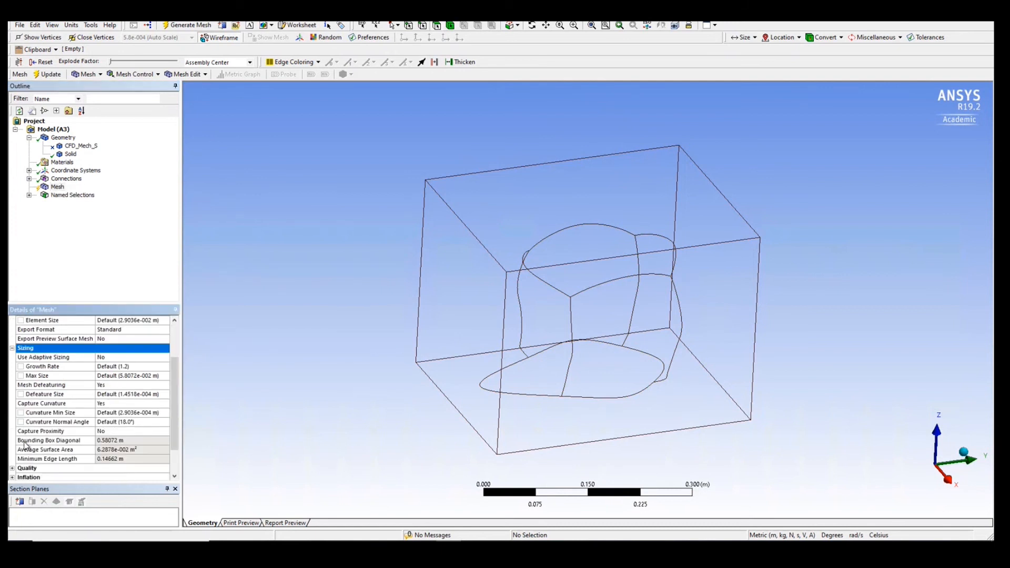
{"action": "left_click", "coordinate": [15, 478]}
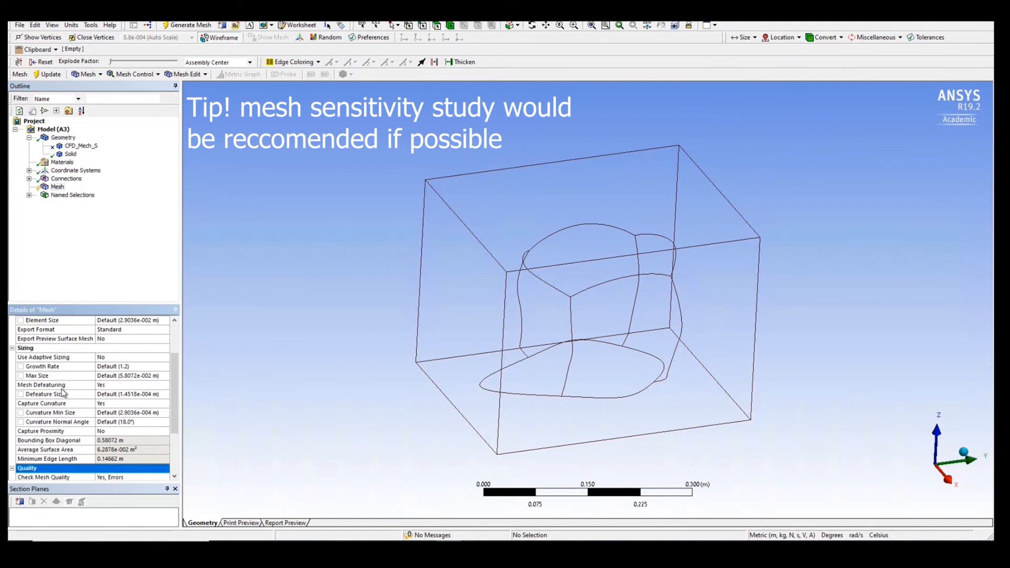
{"action": "scroll", "coordinate": [62, 392], "scroll_direction": "up", "scroll_amount": 2}
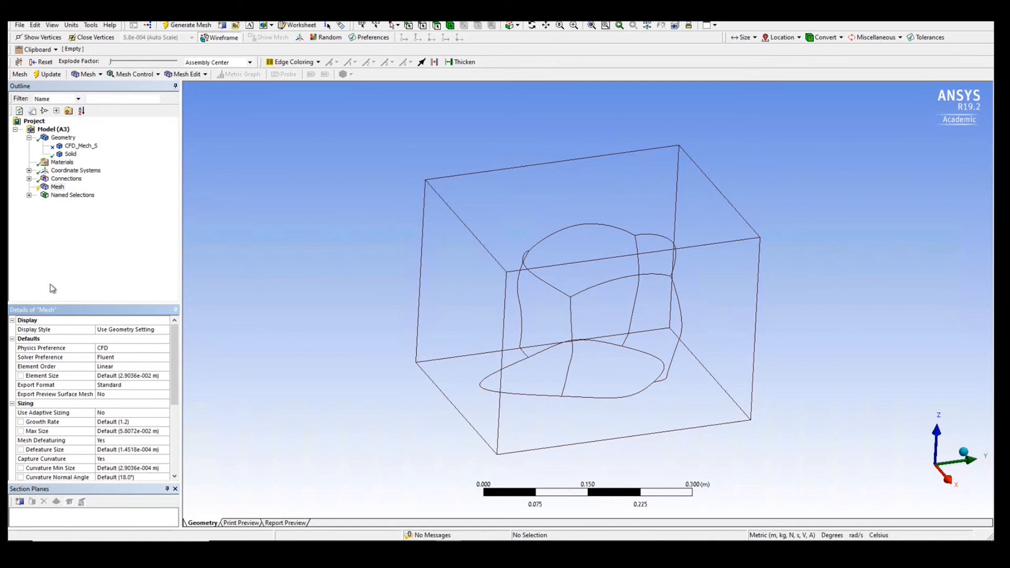
- Generate the mesh with the default settings, inspect it around the helmet, and return to the Workbench project
{"action": "right_click", "coordinate": [57, 187]}
{"action": "left_click", "coordinate": [76, 220]}
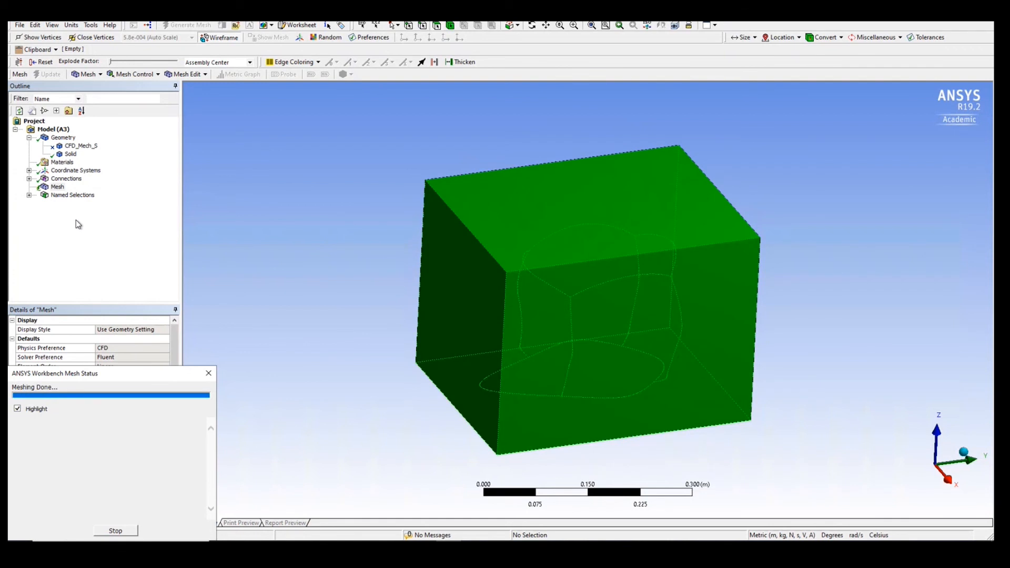
{"action": "mouse_move", "coordinate": [315, 275]}
{"action": "middle_mouse_down"}
{"action": "mouse_move", "coordinate": [327, 270]}
{"action": "mouse_move", "coordinate": [347, 321]}
{"action": "mouse_move", "coordinate": [330, 285]}
{"action": "middle_mouse_up"}
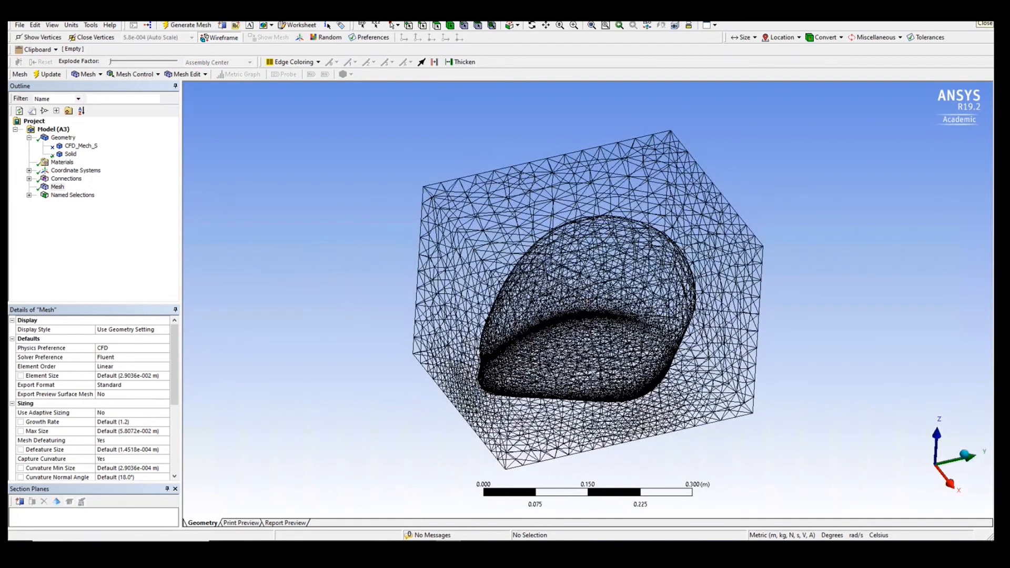
{"action": "left_click", "coordinate": [985, 23]}
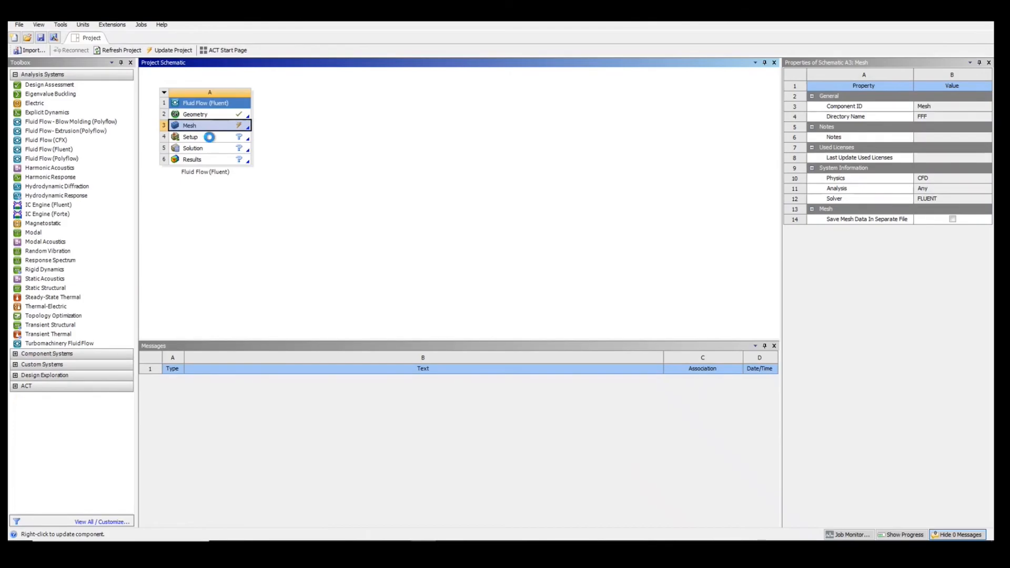
- Update the project to pass the finished mesh on to the Fluid Flow (Fluent) setup
{"action": "right_click", "coordinate": [211, 138]}
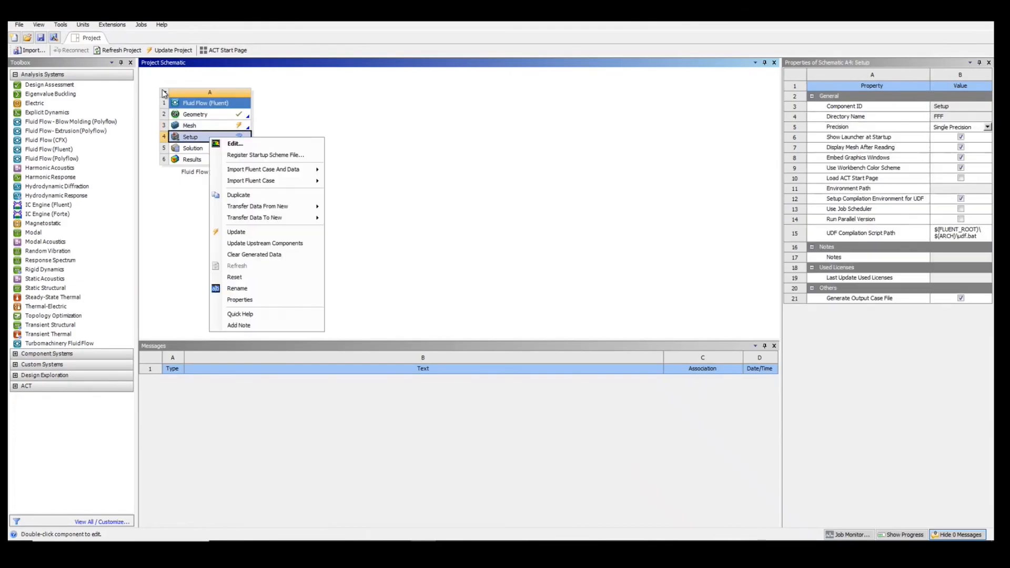
{"action": "left_click", "coordinate": [142, 112]}
{"action": "left_click", "coordinate": [169, 50]}
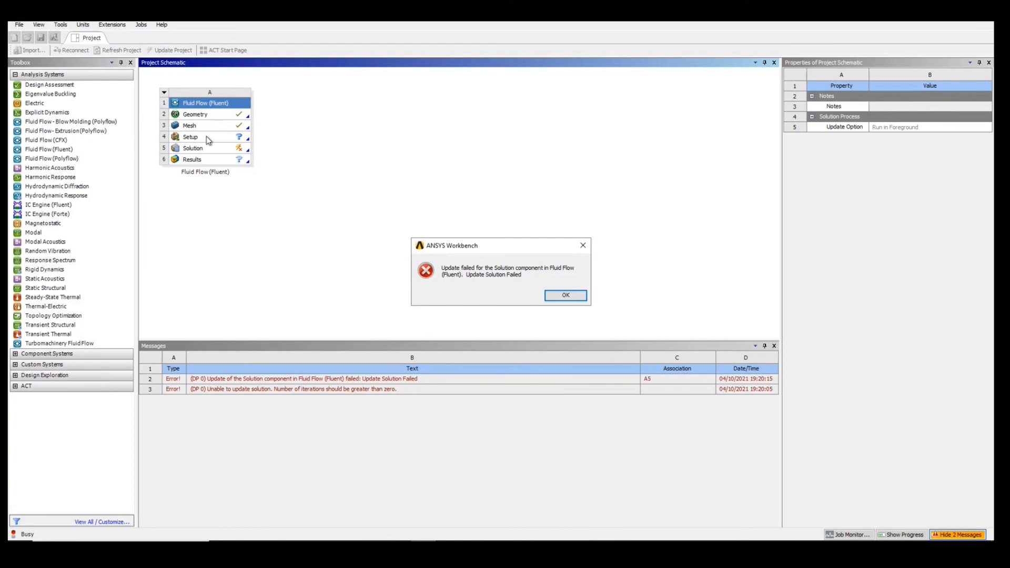
{"action": "left_click", "coordinate": [574, 296]}
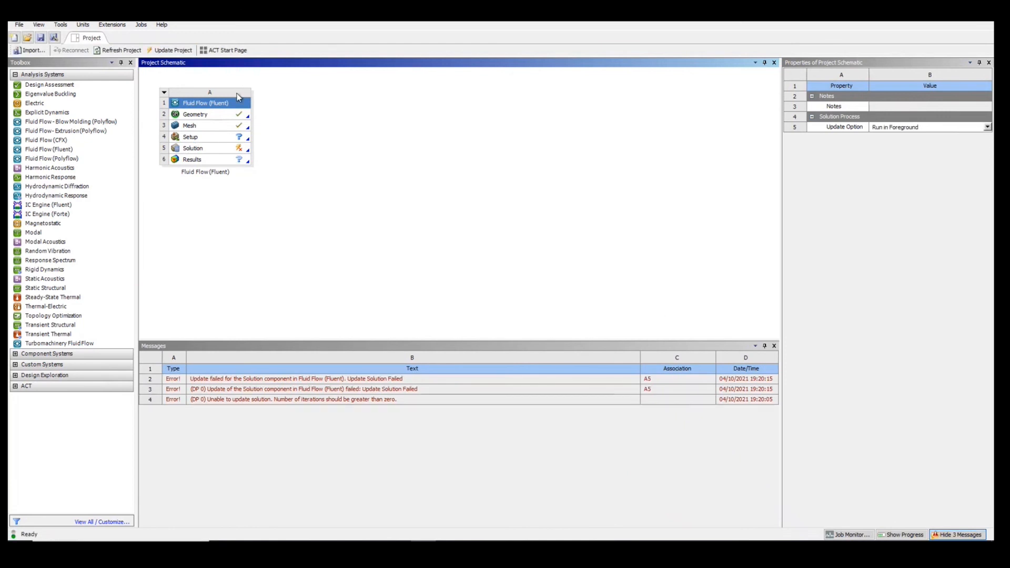
- Open the Fluid Flow (Fluent) system's Setup for editing in Fluent with Double Precision enabled
{"action": "right_click", "coordinate": [205, 138]}
{"action": "left_click", "coordinate": [225, 141]}
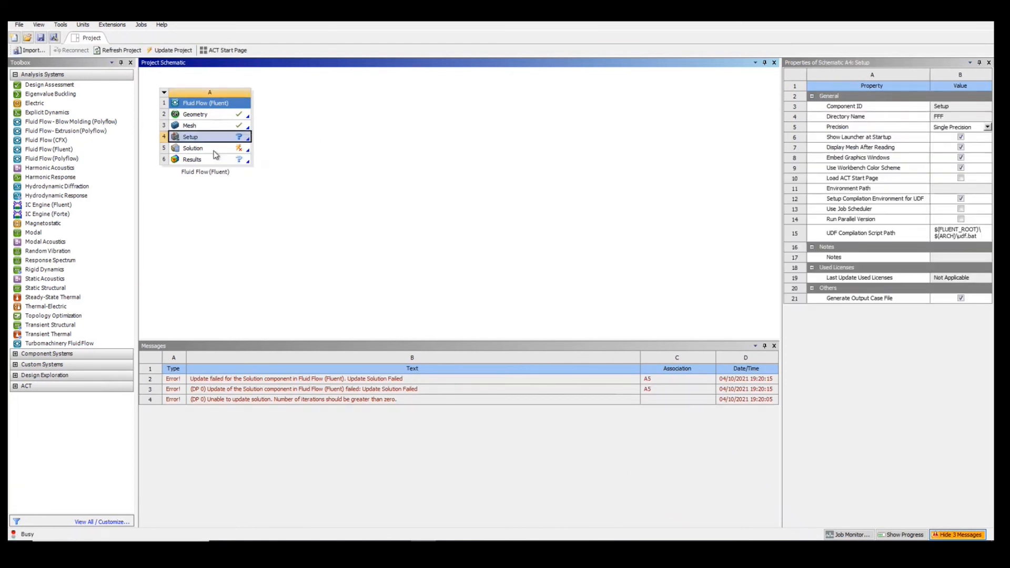
{"action": "left_click", "coordinate": [390, 232]}
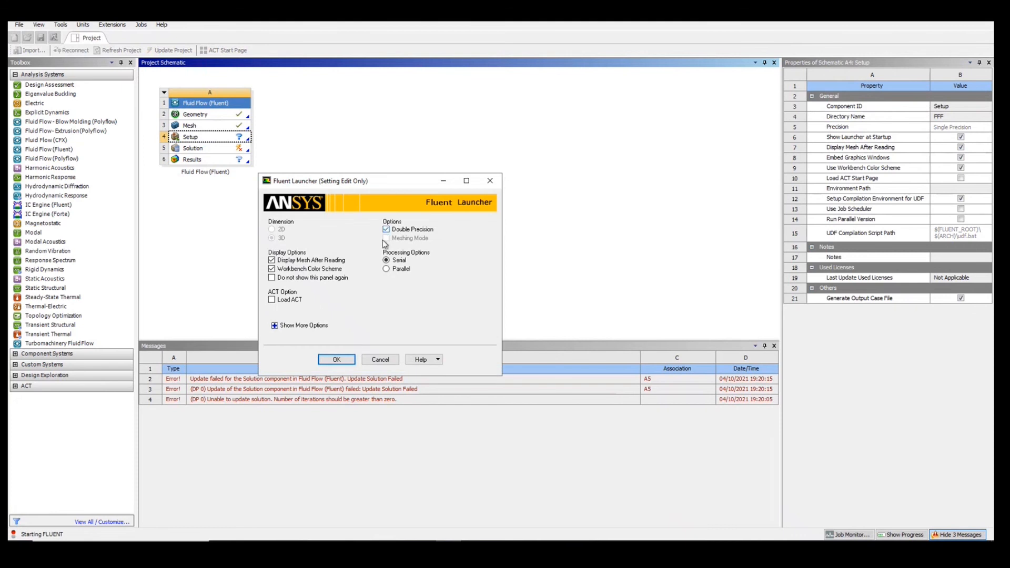
{"action": "key", "text": "Return"}
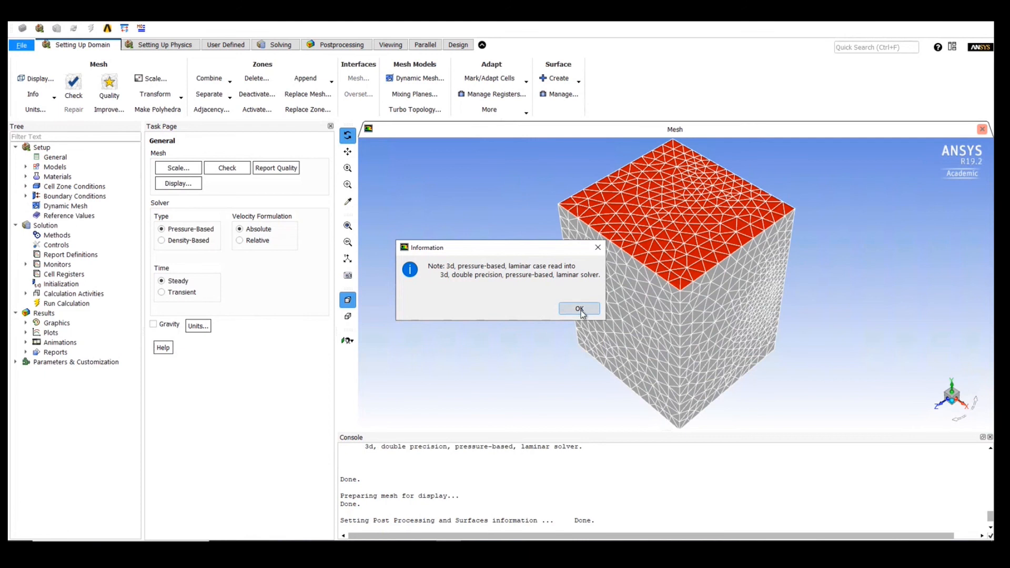
{"action": "left_click", "coordinate": [579, 309]}
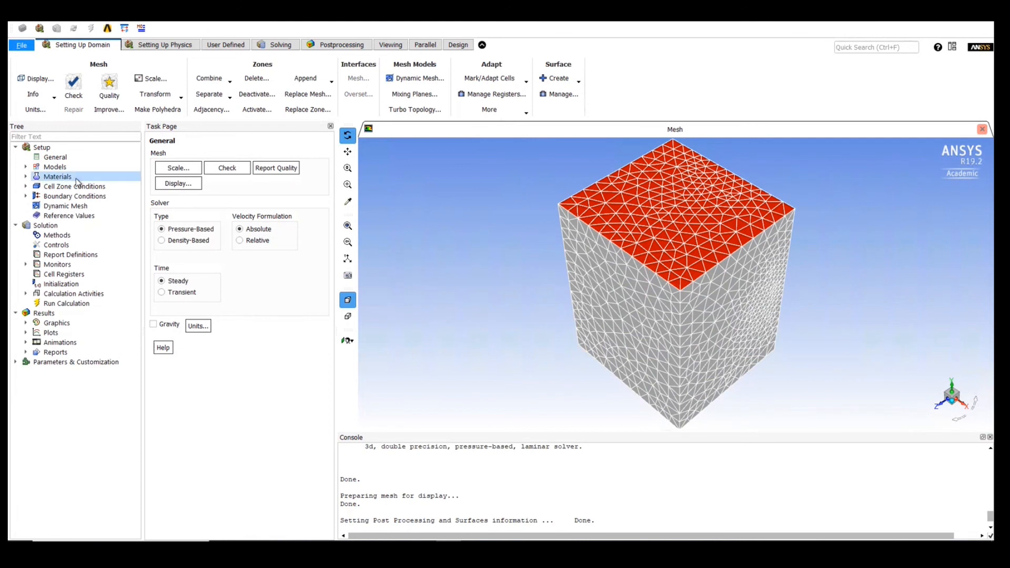
- Open the Viscous model settings and accept the Laminar model
{"action": "left_click", "coordinate": [27, 168]}
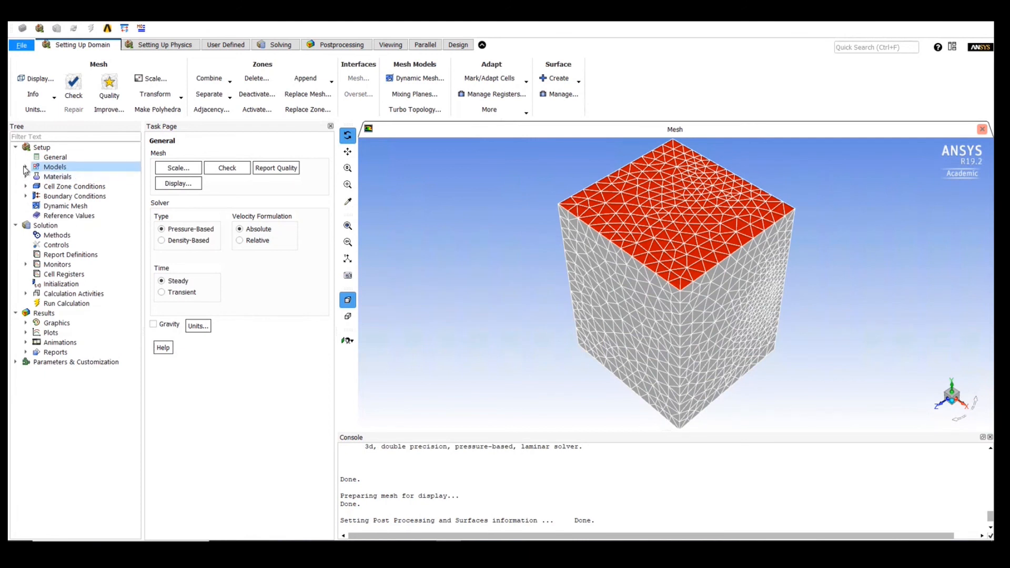
{"action": "double_click", "coordinate": [52, 195]}
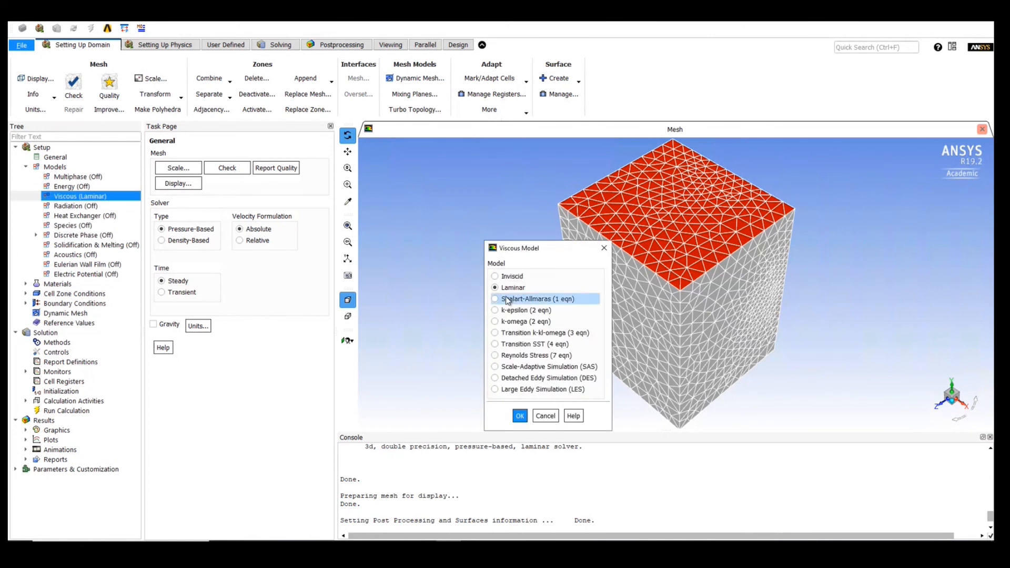
{"action": "left_click", "coordinate": [518, 417]}
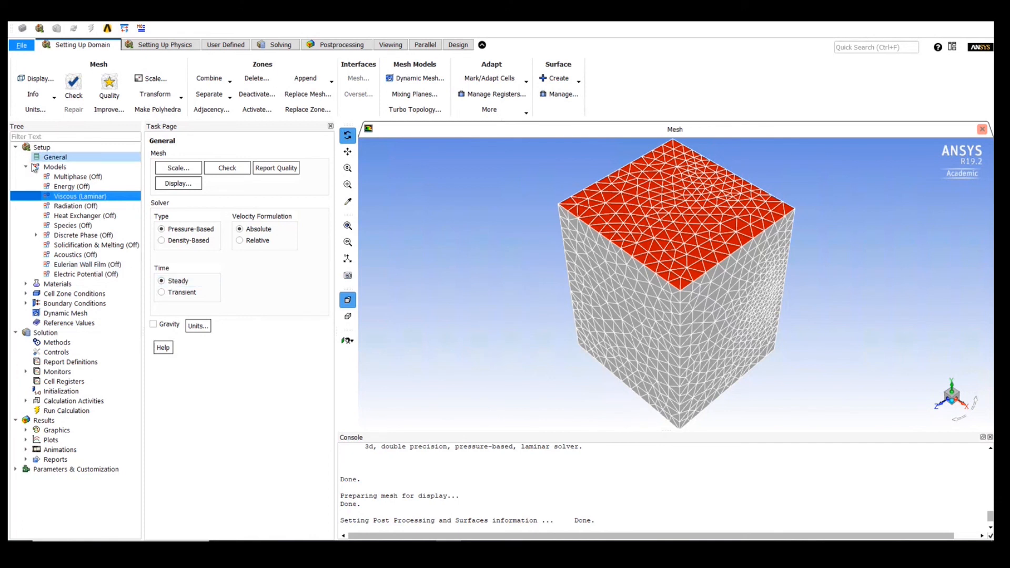
- Check the density and viscosity defined for the fluid material air
{"action": "left_click", "coordinate": [26, 284]}
{"action": "left_click", "coordinate": [36, 294]}
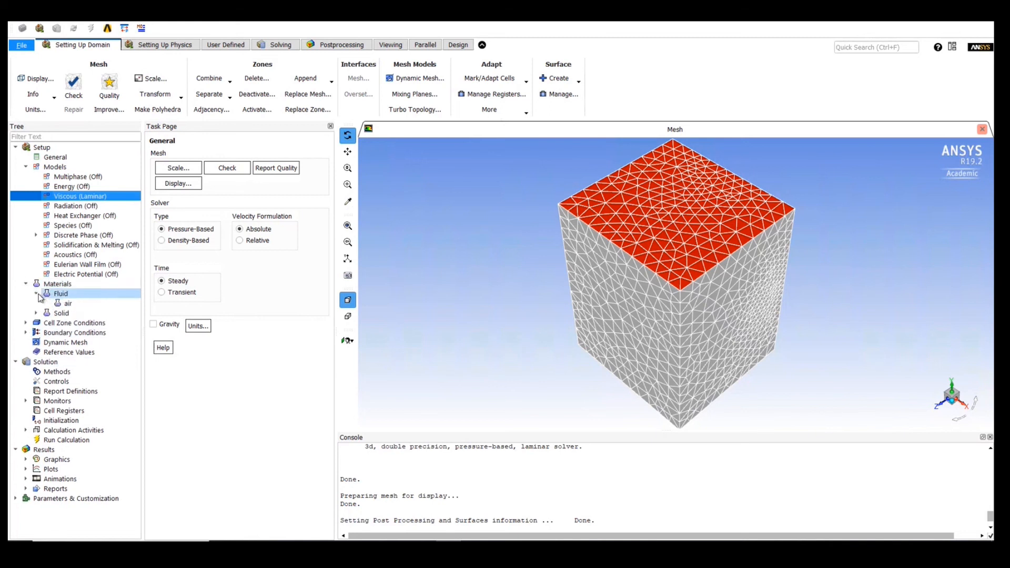
{"action": "left_click", "coordinate": [67, 303]}
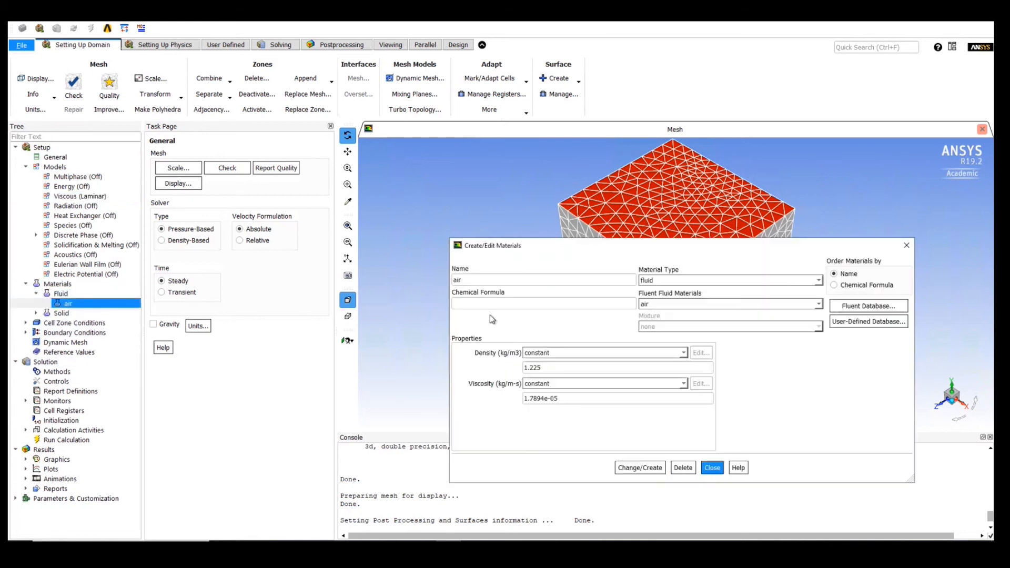
{"action": "left_click", "coordinate": [711, 468]}
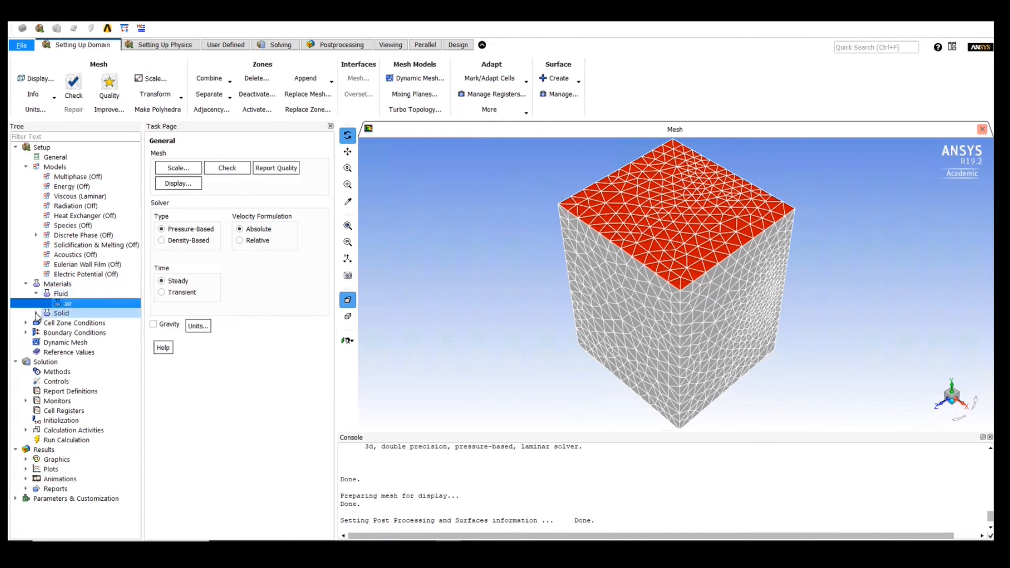
- Set the inlet boundary's velocity magnitude to 17 m/s
{"action": "left_click", "coordinate": [27, 332]}
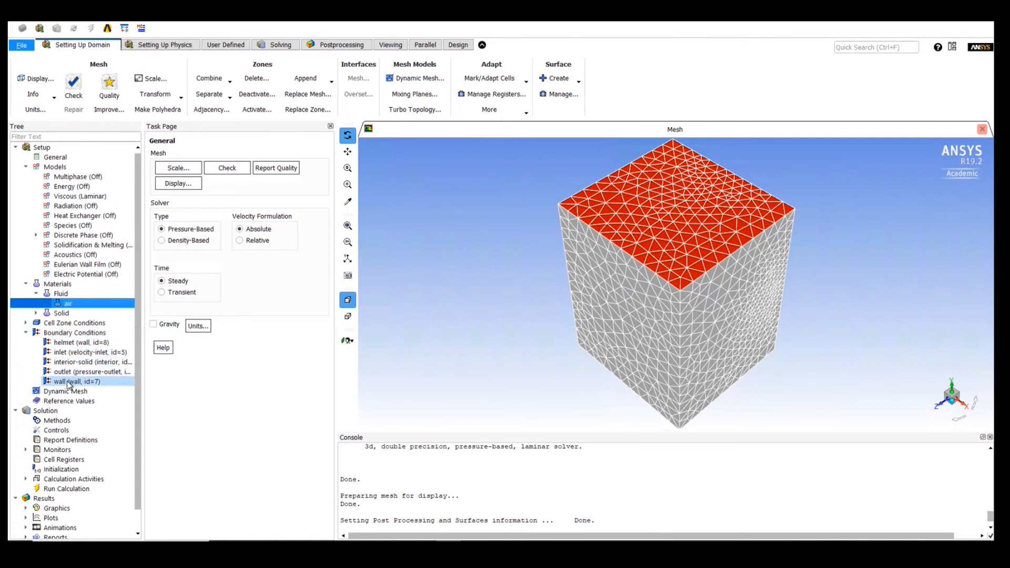
{"action": "left_click", "coordinate": [61, 354]}
{"action": "double_click", "coordinate": [60, 353]}
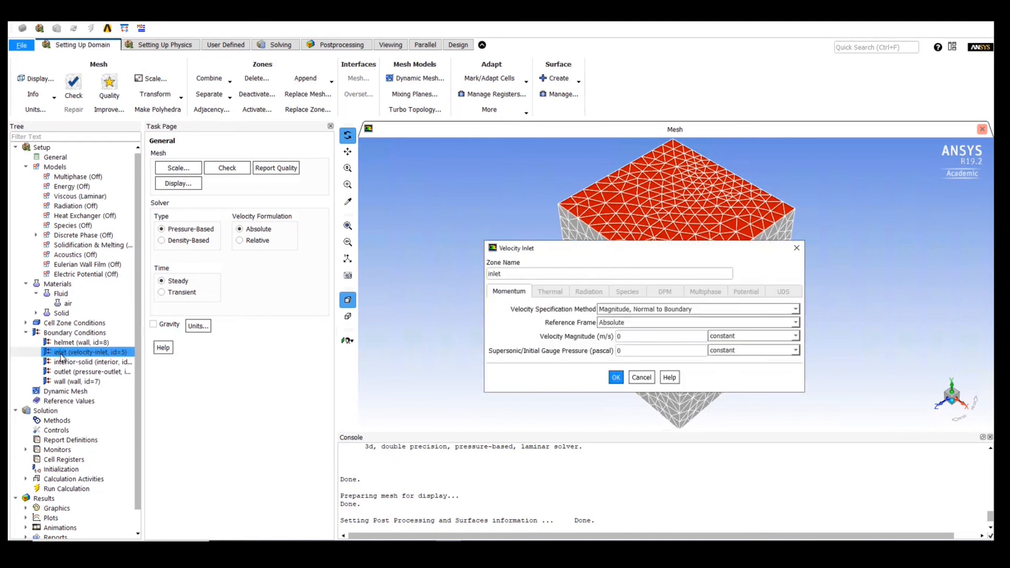
{"action": "left_click", "coordinate": [624, 337]}
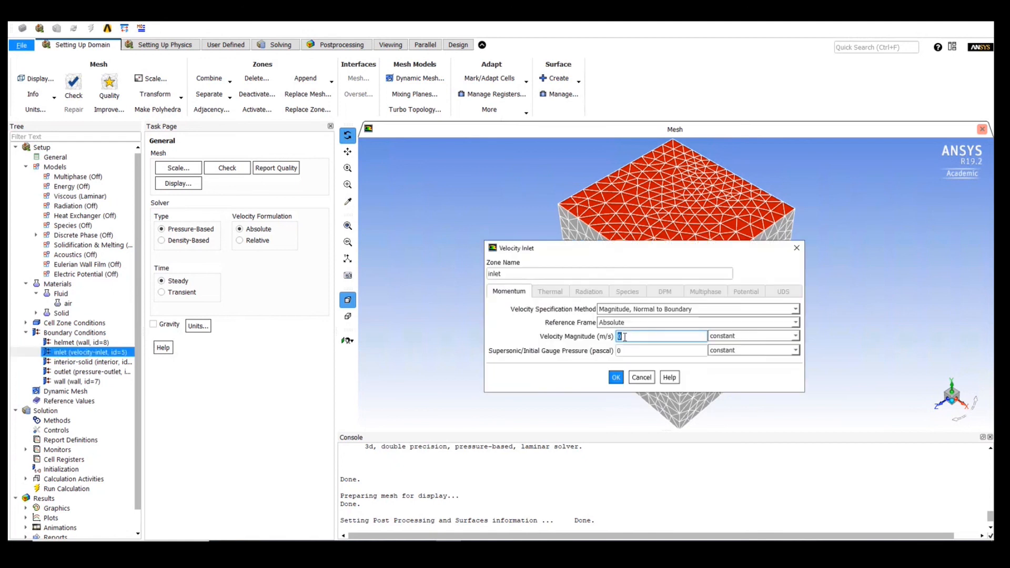
{"action": "type", "text": "17"}
{"action": "left_click", "coordinate": [613, 380]}
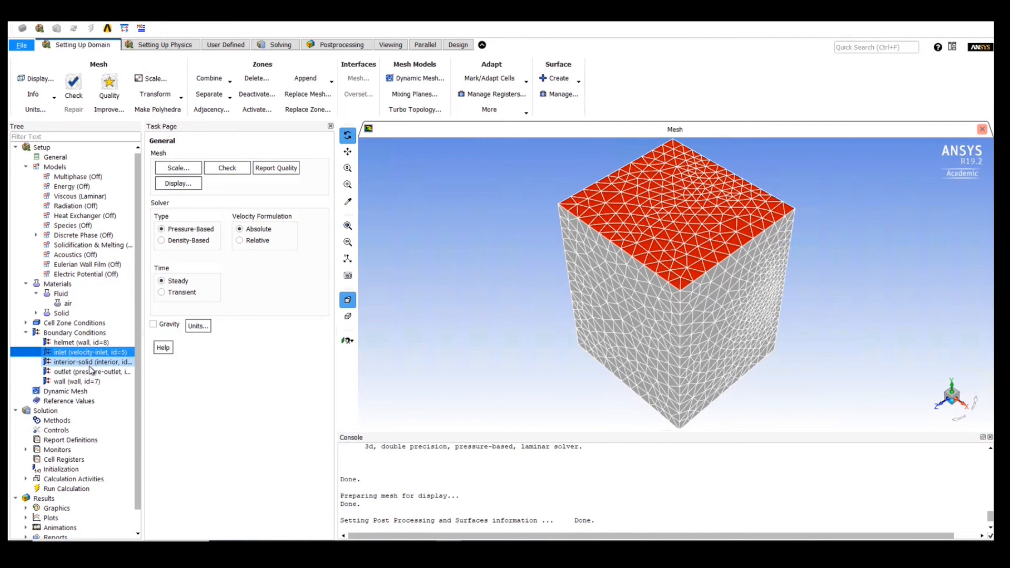
- Initialize the solution using Hybrid Initialization
{"action": "scroll", "coordinate": [91, 364], "scroll_direction": "down", "scroll_amount": 1}
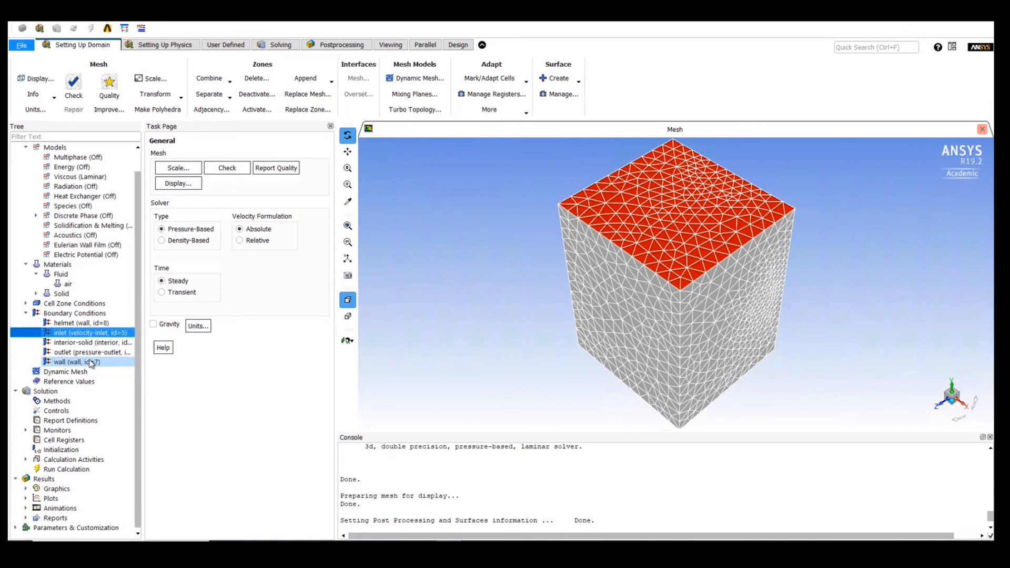
{"action": "scroll", "coordinate": [91, 363], "scroll_direction": "up", "scroll_amount": 1}
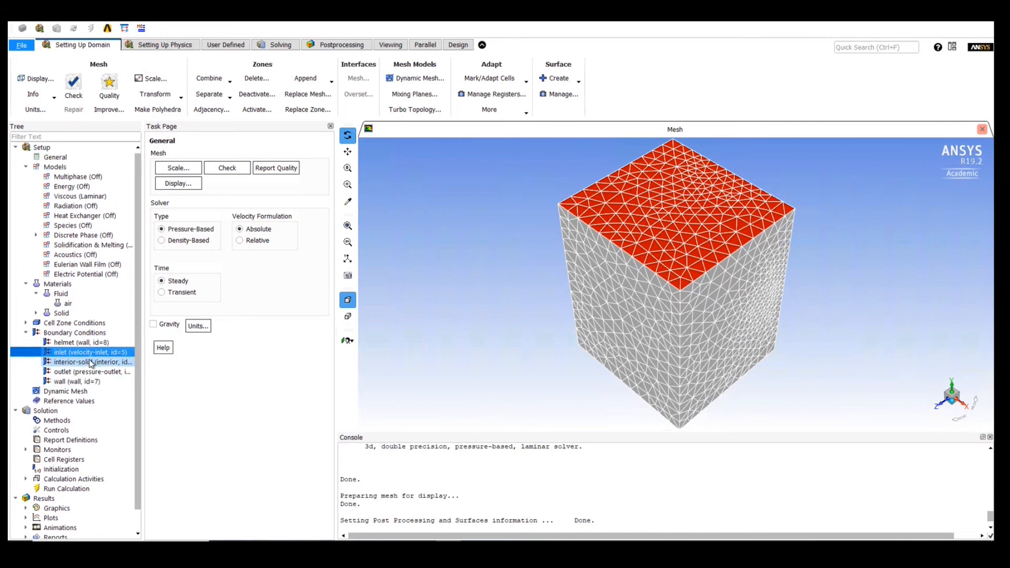
{"action": "scroll", "coordinate": [91, 363], "scroll_direction": "down", "scroll_amount": 1}
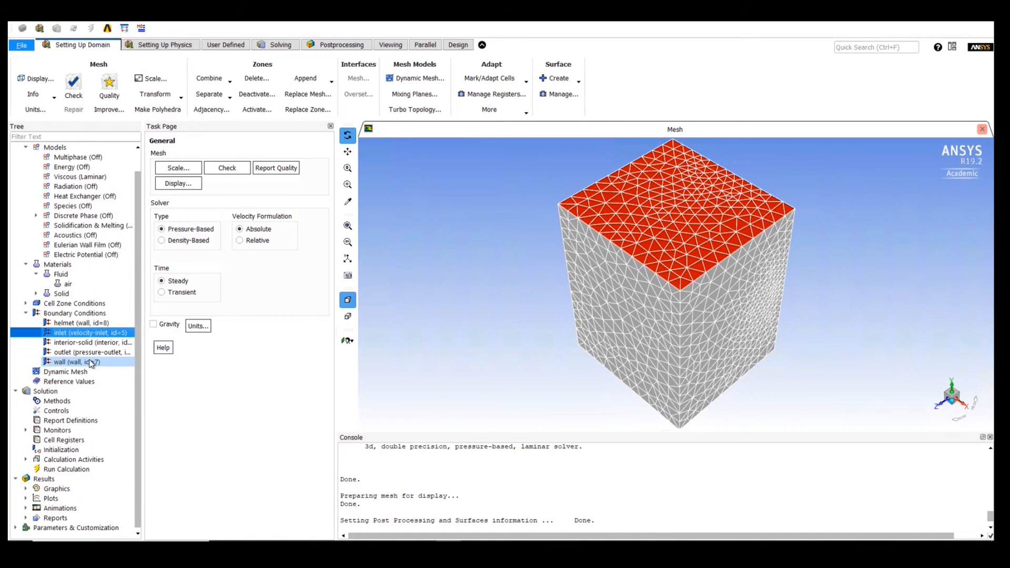
{"action": "left_click", "coordinate": [60, 451]}
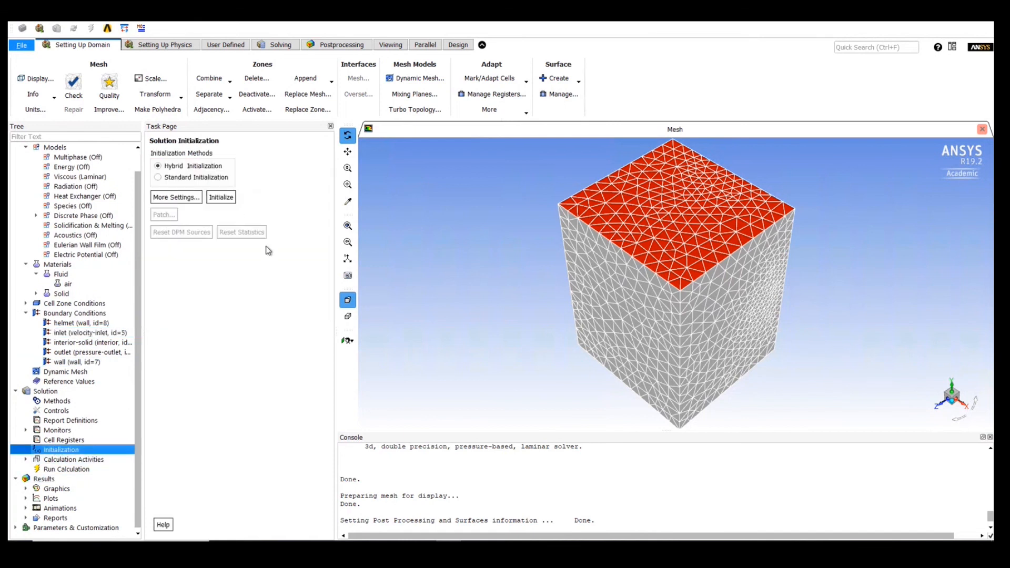
{"action": "left_click", "coordinate": [230, 202]}
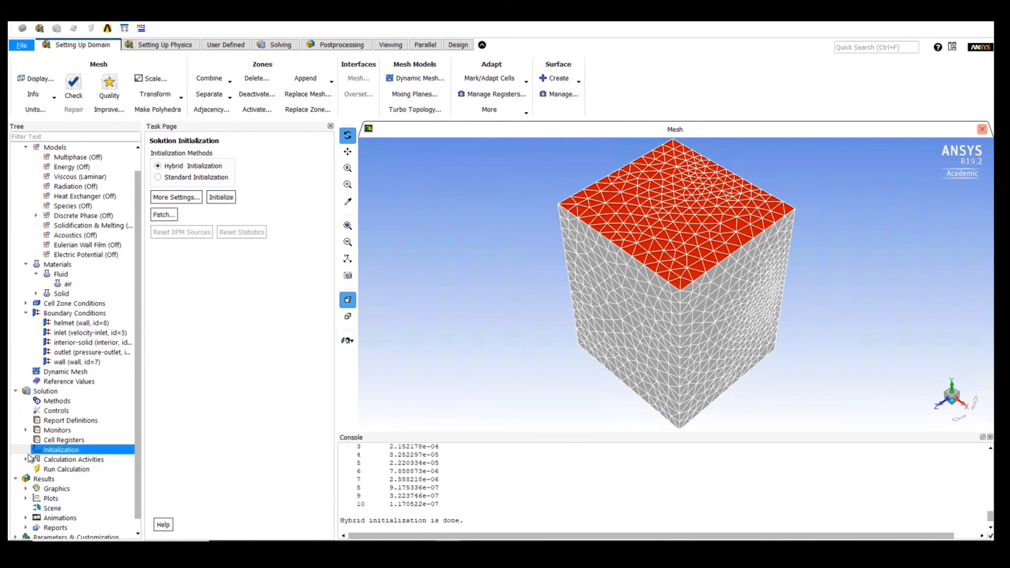
- Run the calculation with 200 iterations
{"action": "left_click", "coordinate": [51, 450]}
{"action": "right_click", "coordinate": [52, 451]}
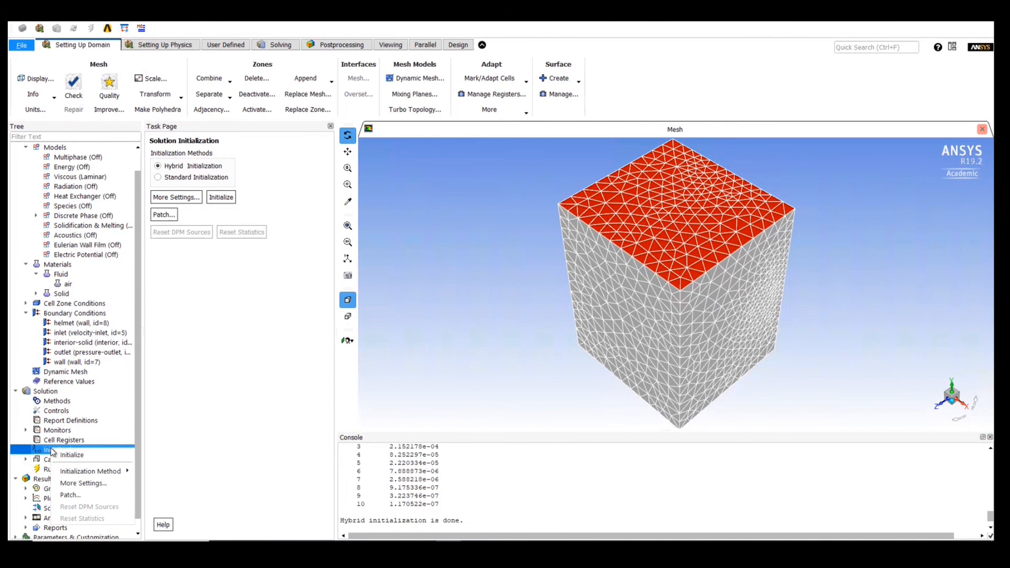
{"action": "left_click", "coordinate": [159, 415]}
{"action": "left_click", "coordinate": [74, 470]}
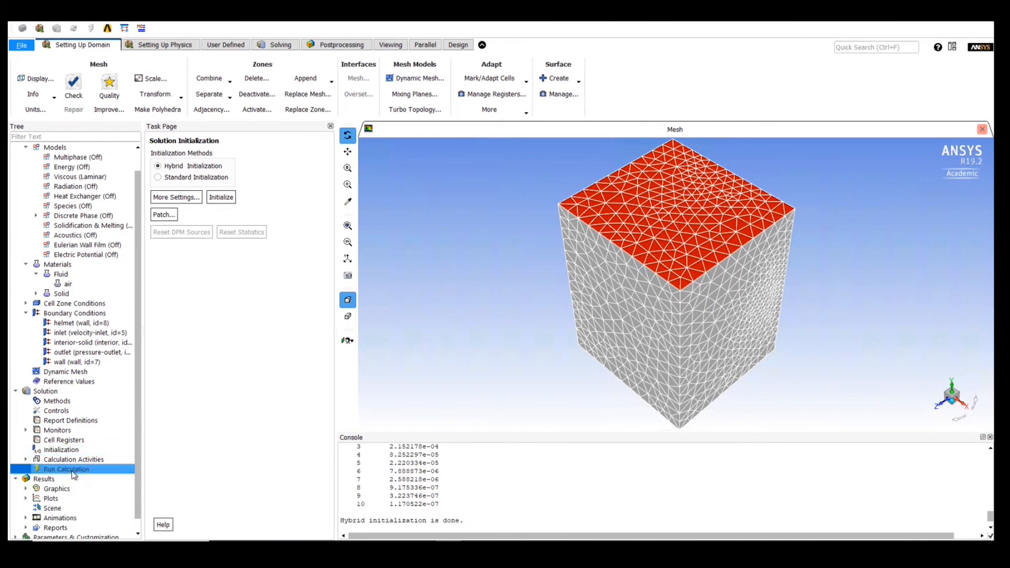
{"action": "double_click", "coordinate": [201, 266]}
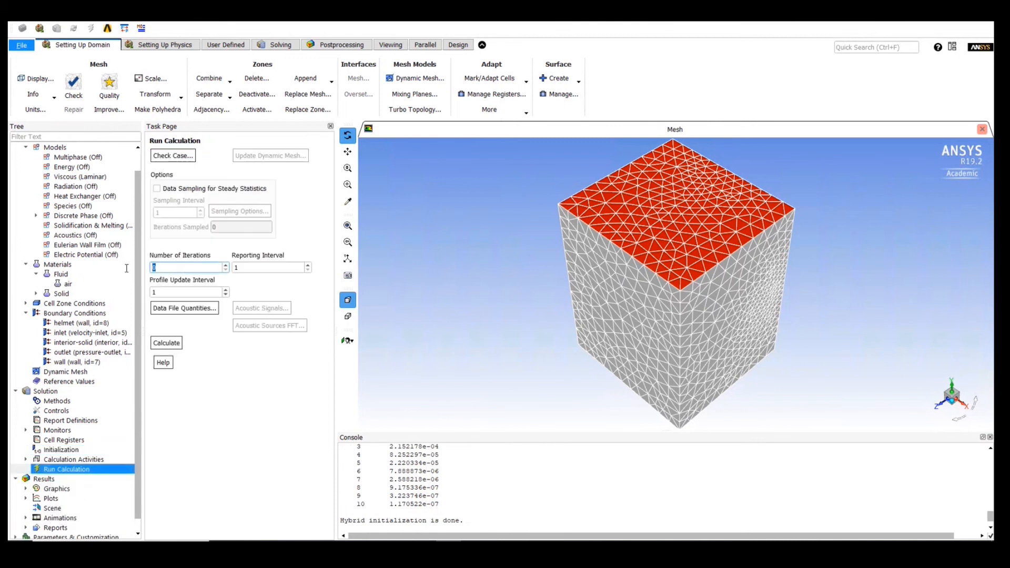
{"action": "type", "text": "200"}
{"action": "left_click", "coordinate": [167, 343]}
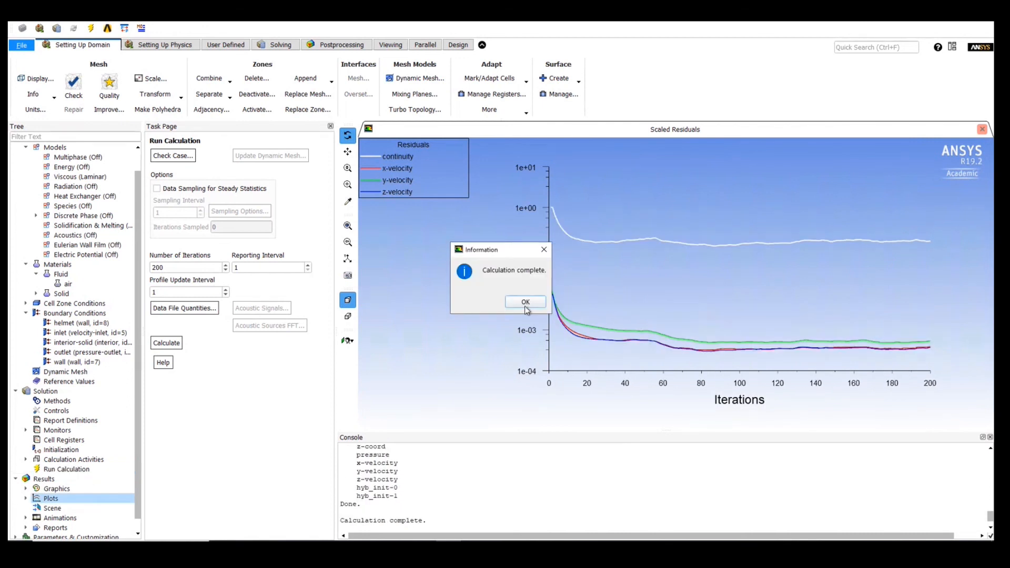
{"action": "left_click", "coordinate": [524, 305]}
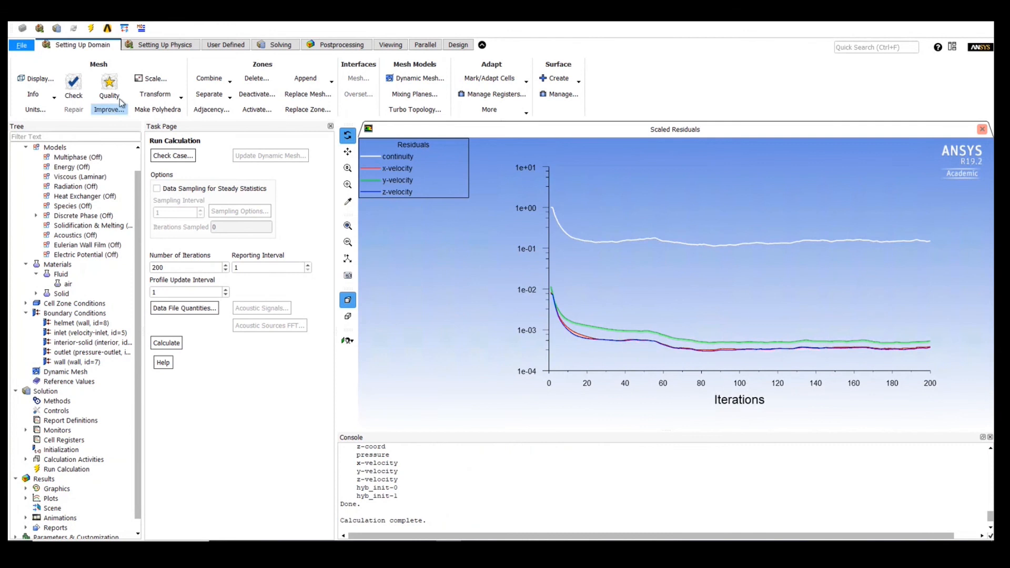
- Start a new filled contour plot and set it to show velocity magnitude
{"action": "left_click", "coordinate": [335, 47]}
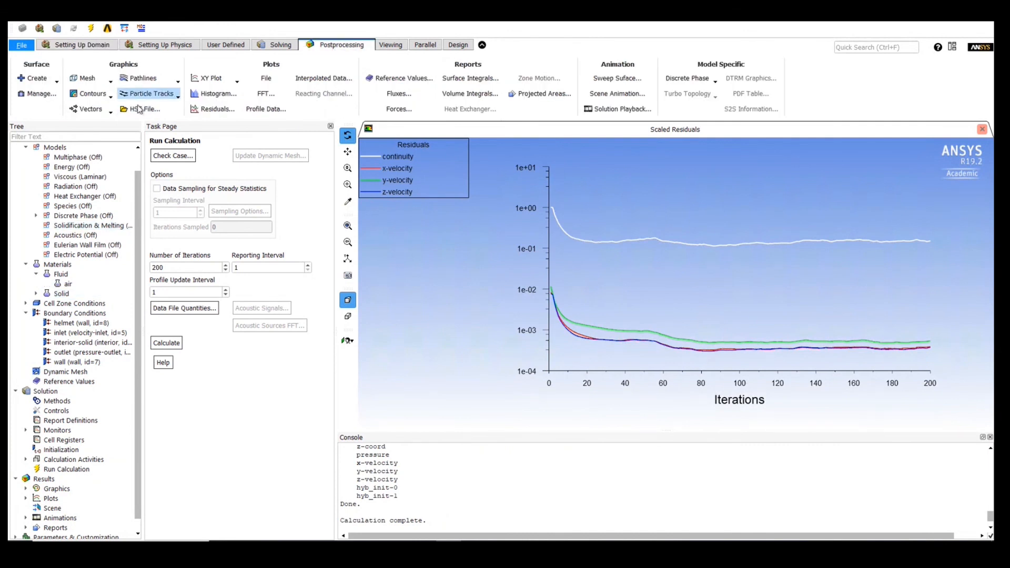
{"action": "scroll", "coordinate": [55, 512], "scroll_direction": "down", "scroll_amount": 1}
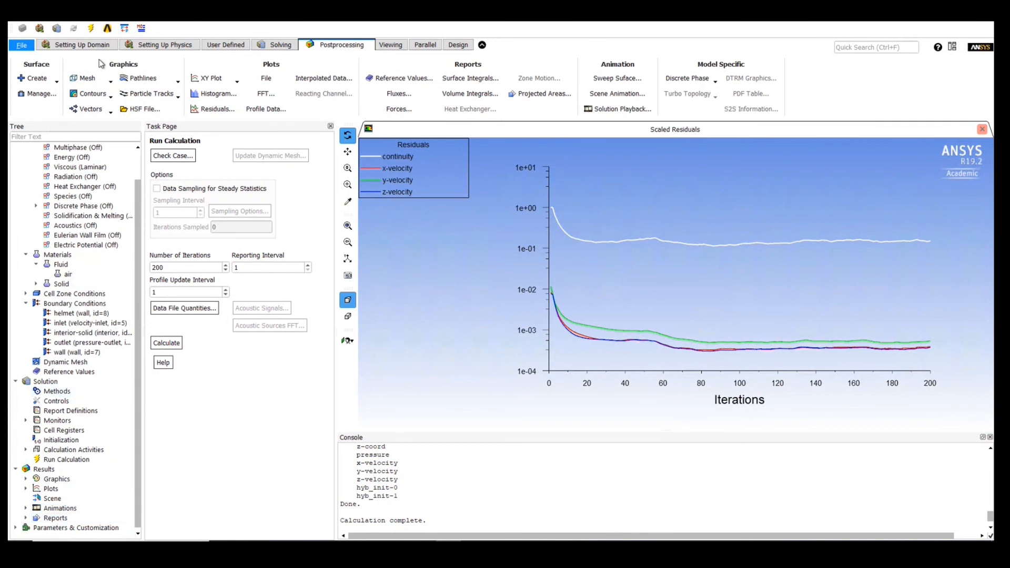
{"action": "left_click", "coordinate": [92, 95]}
{"action": "left_click", "coordinate": [89, 118]}
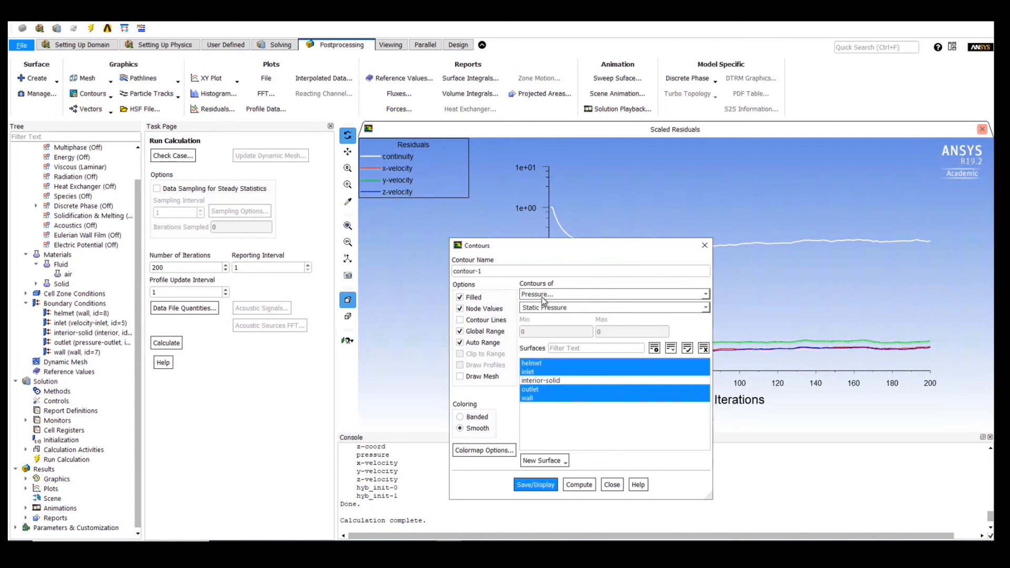
{"action": "left_click", "coordinate": [543, 294]}
{"action": "left_click", "coordinate": [542, 318]}
- Create a plane surface by point and normal through the origin (0, 0, 0) with normal (1, 0, 0)
{"action": "left_click", "coordinate": [541, 460]}
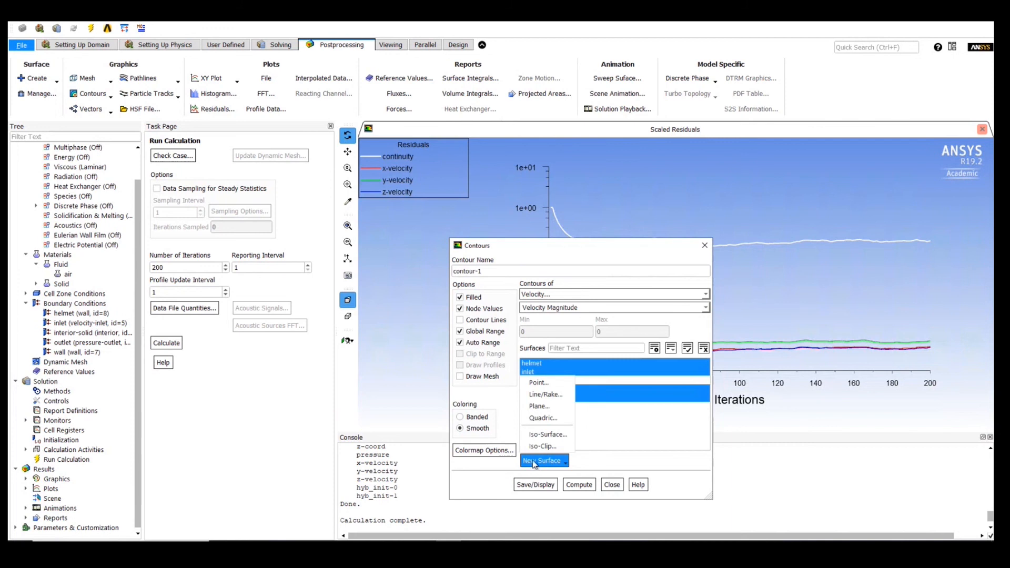
{"action": "left_click", "coordinate": [540, 407]}
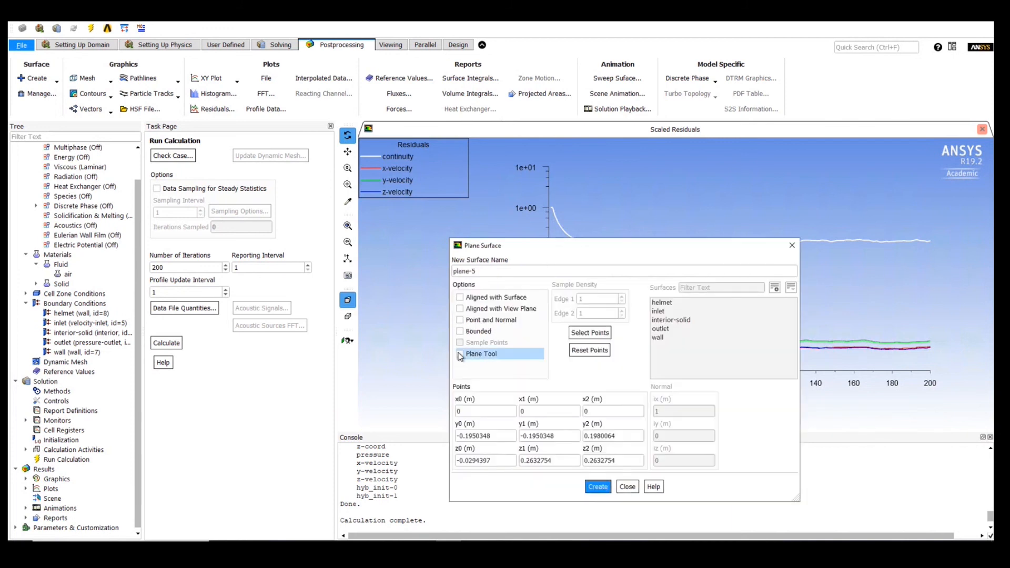
{"action": "left_click", "coordinate": [460, 319]}
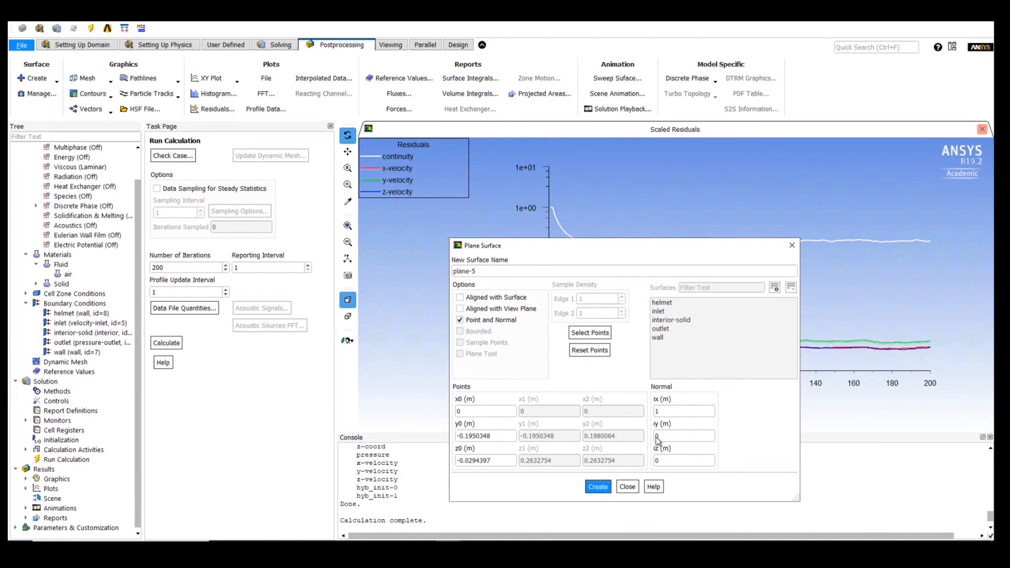
{"action": "left_click", "coordinate": [664, 407]}
{"action": "left_click_drag", "start_coordinate": [651, 245], "coordinate": [444, 211]}
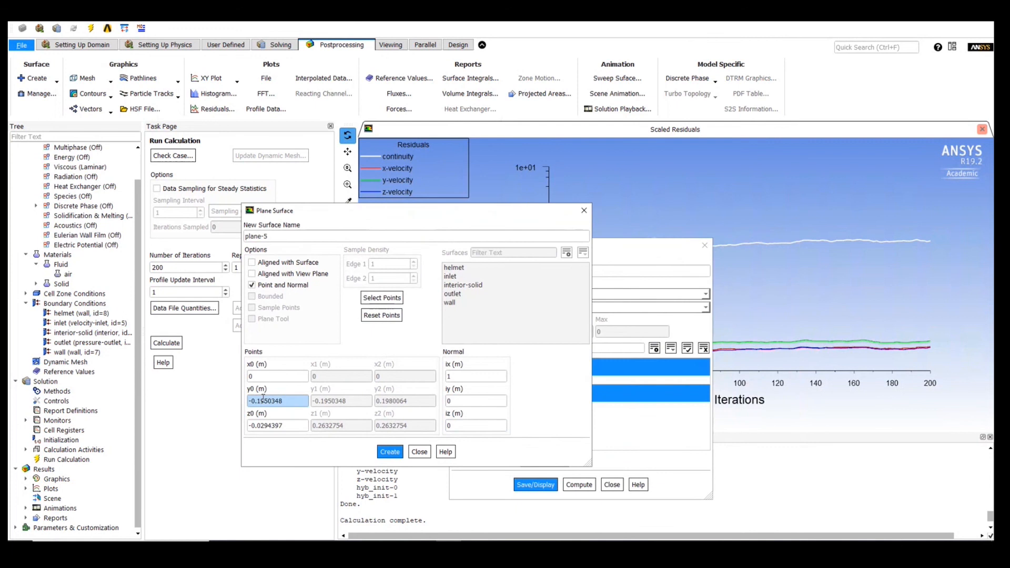
{"action": "left_click_drag", "start_coordinate": [286, 401], "coordinate": [190, 400]}
{"action": "type", "text": "0"}
{"action": "left_click_drag", "start_coordinate": [289, 426], "coordinate": [234, 428]}
{"action": "type", "text": "0"}
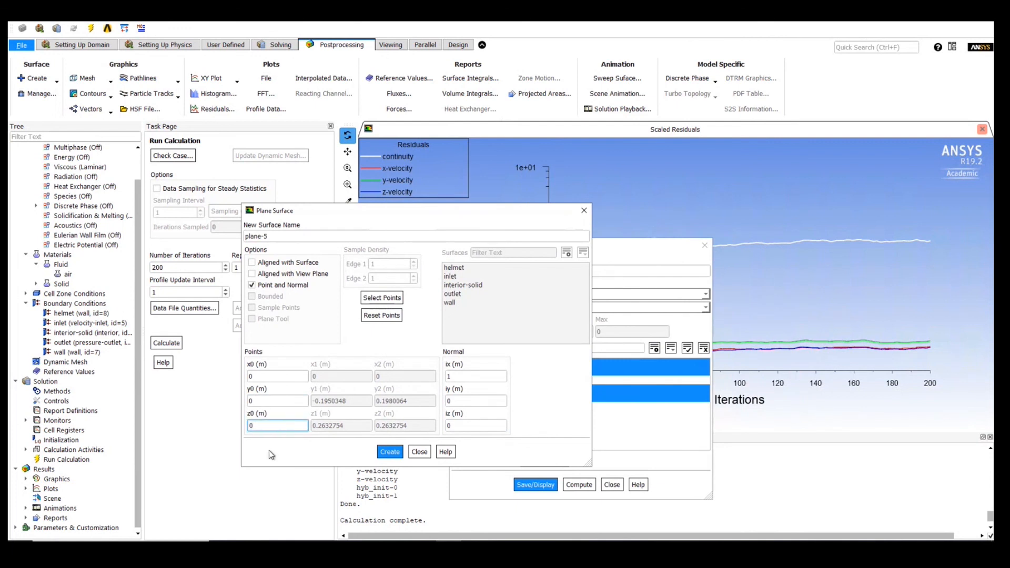
{"action": "left_click", "coordinate": [387, 452]}
{"action": "left_click", "coordinate": [636, 259]}
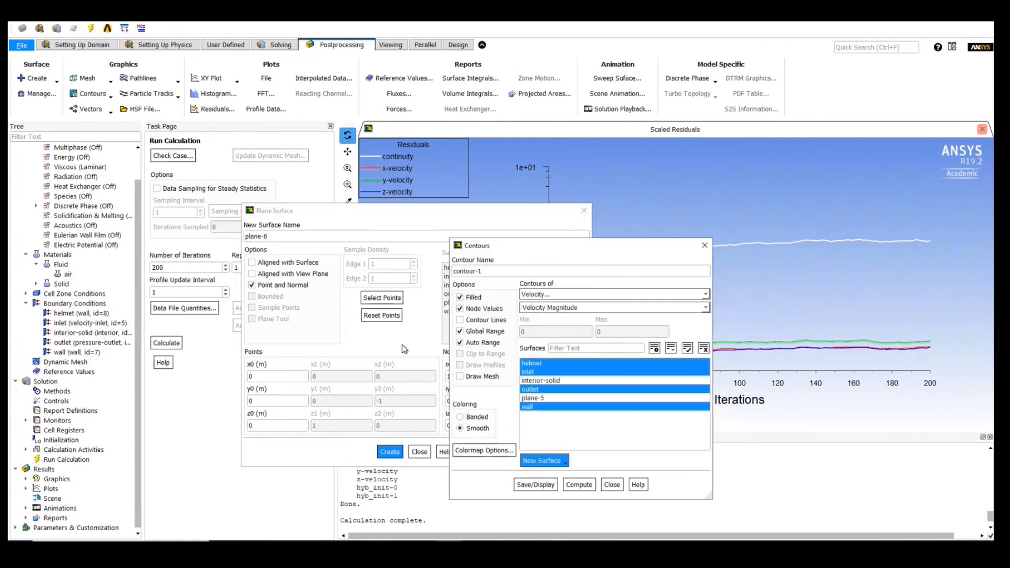
- Limit the contour surfaces to helmet and plane-5 and display the velocity magnitude contours
{"action": "left_click", "coordinate": [527, 365]}
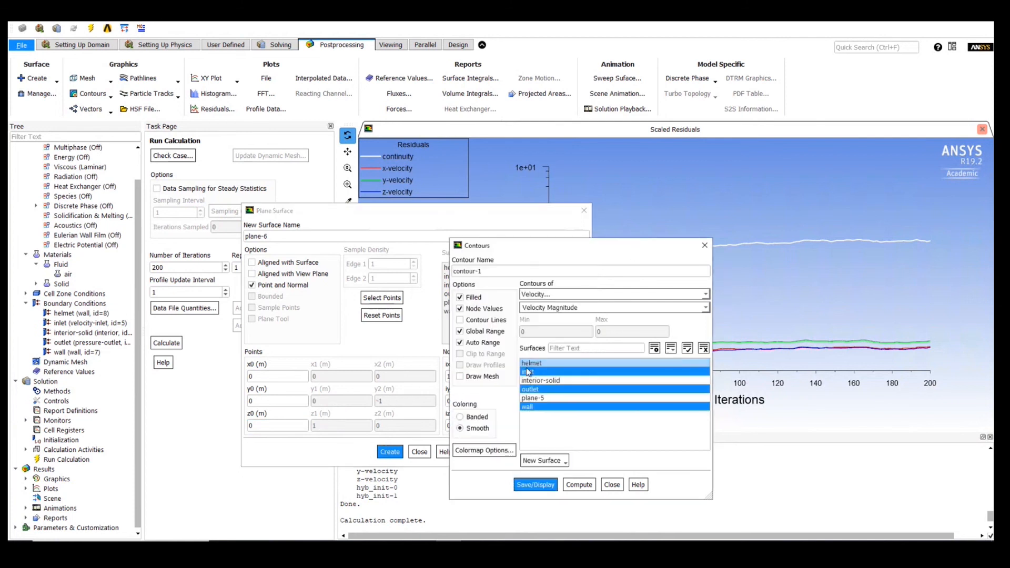
{"action": "left_click", "coordinate": [528, 372]}
{"action": "left_click", "coordinate": [528, 389]}
{"action": "left_click", "coordinate": [528, 406]}
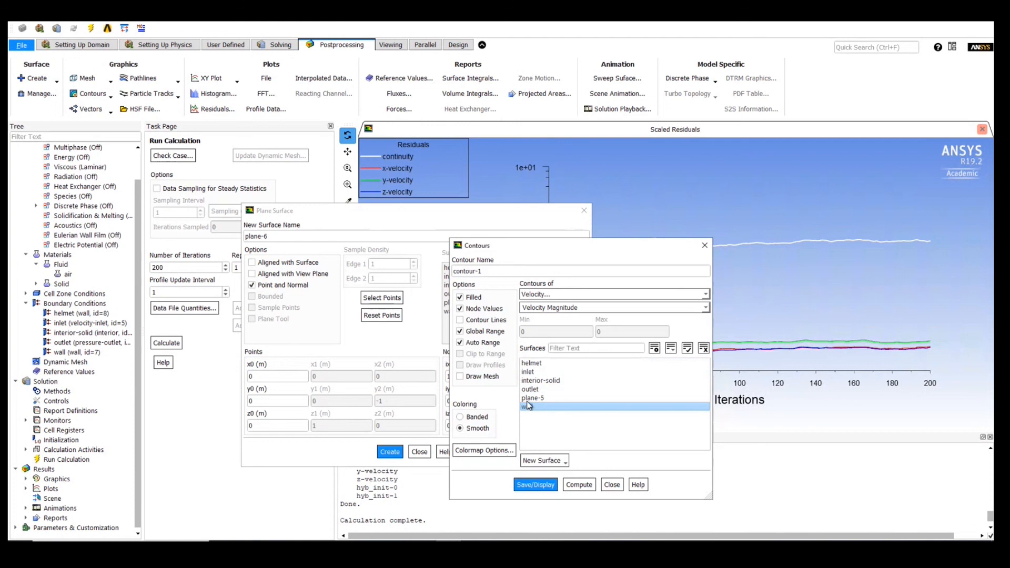
{"action": "left_click", "coordinate": [531, 398]}
{"action": "left_click", "coordinate": [530, 363]}
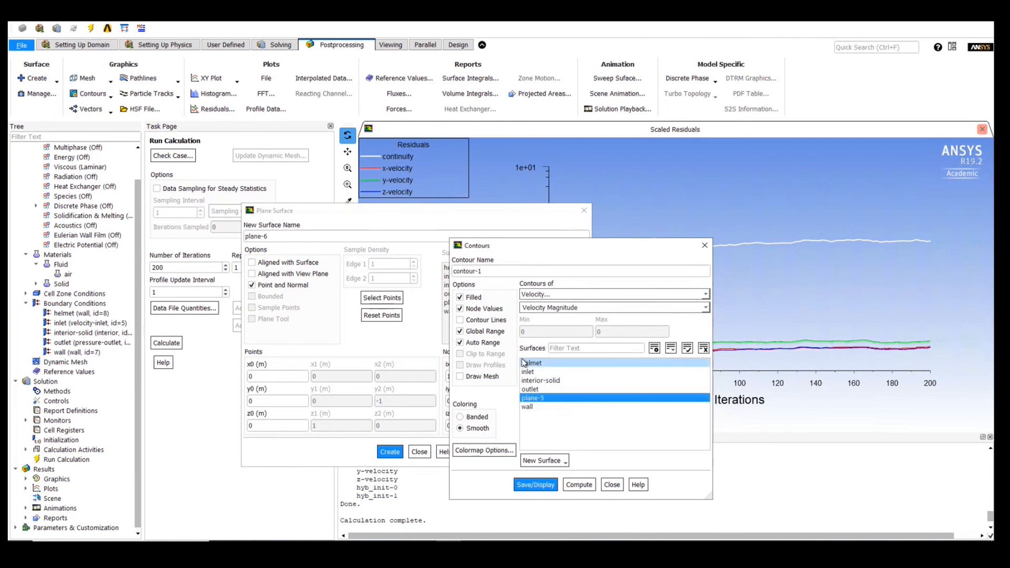
{"action": "left_click", "coordinate": [524, 489]}
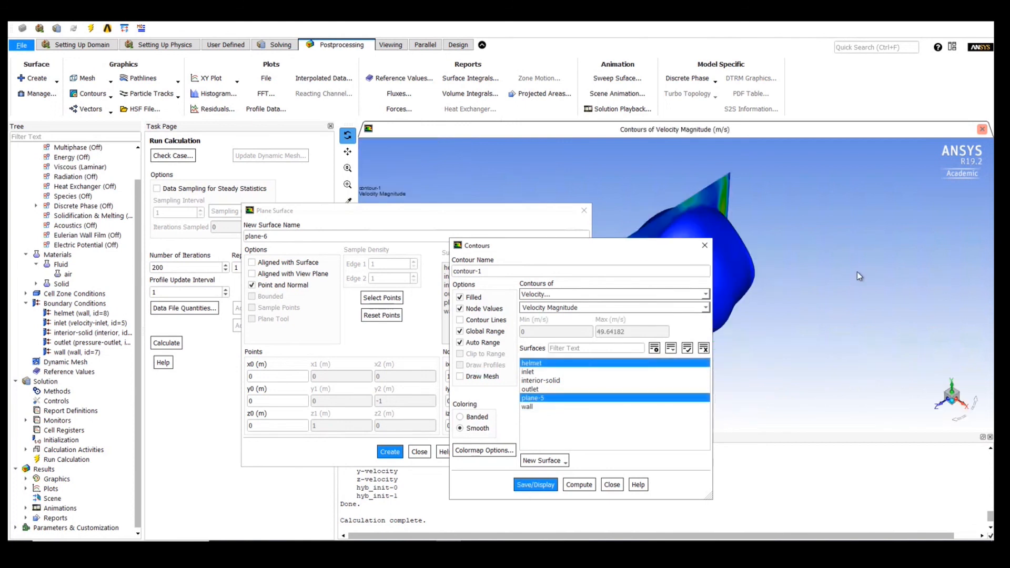
{"action": "left_click_drag", "start_coordinate": [621, 245], "coordinate": [268, 238]}
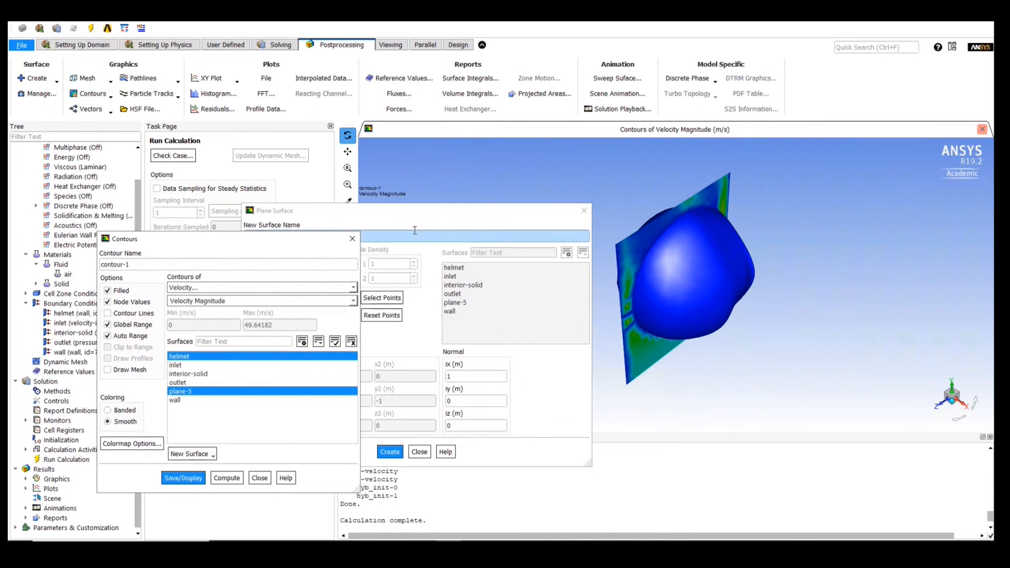
{"action": "left_click_drag", "start_coordinate": [415, 211], "coordinate": [312, 181]}
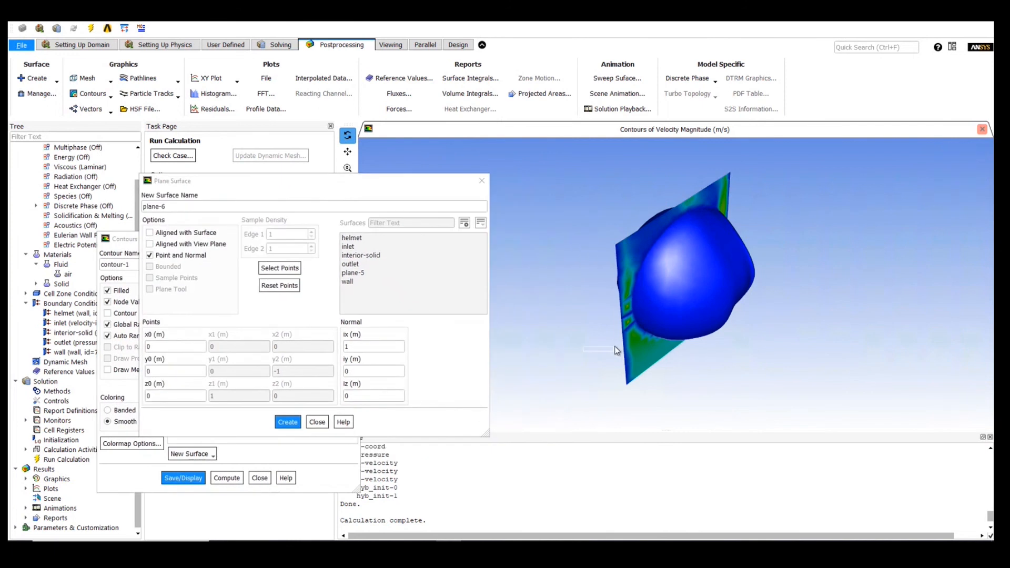
{"action": "middle_click_drag", "start_coordinate": [614, 346], "coordinate": [786, 174]}
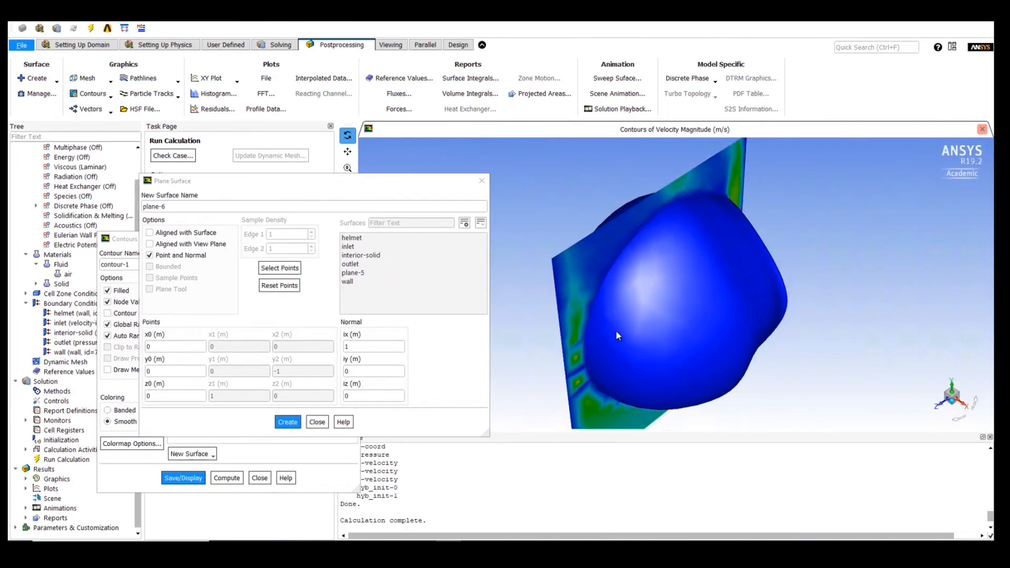
{"action": "left_click_drag", "start_coordinate": [619, 337], "coordinate": [519, 126]}
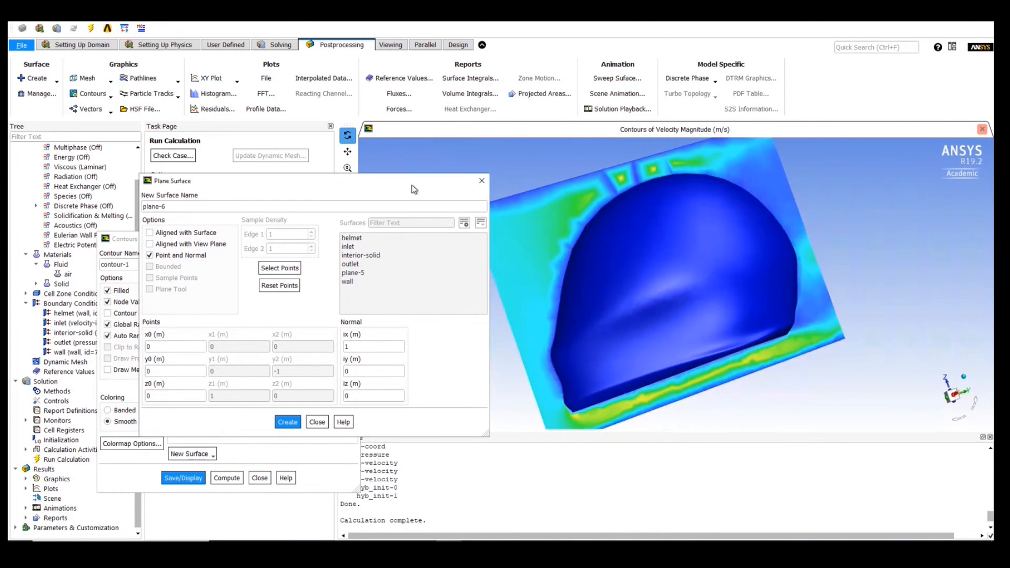
{"action": "left_click_drag", "start_coordinate": [415, 181], "coordinate": [448, 436]}
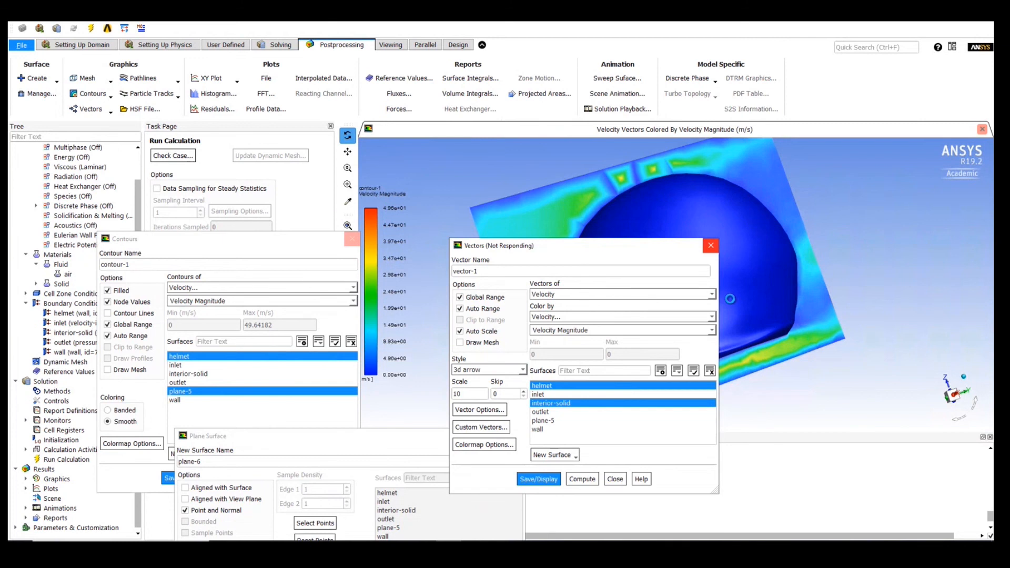
{"action": "left_click", "coordinate": [352, 287]}
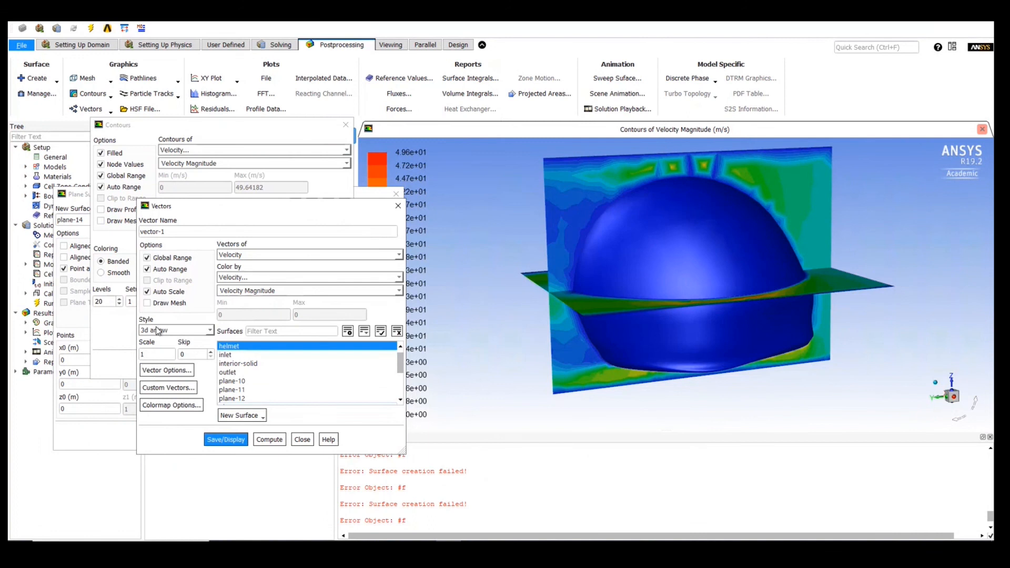
- Set the vector scale to 10 and display the velocity vectors on the helmet surface
{"action": "left_click", "coordinate": [153, 356]}
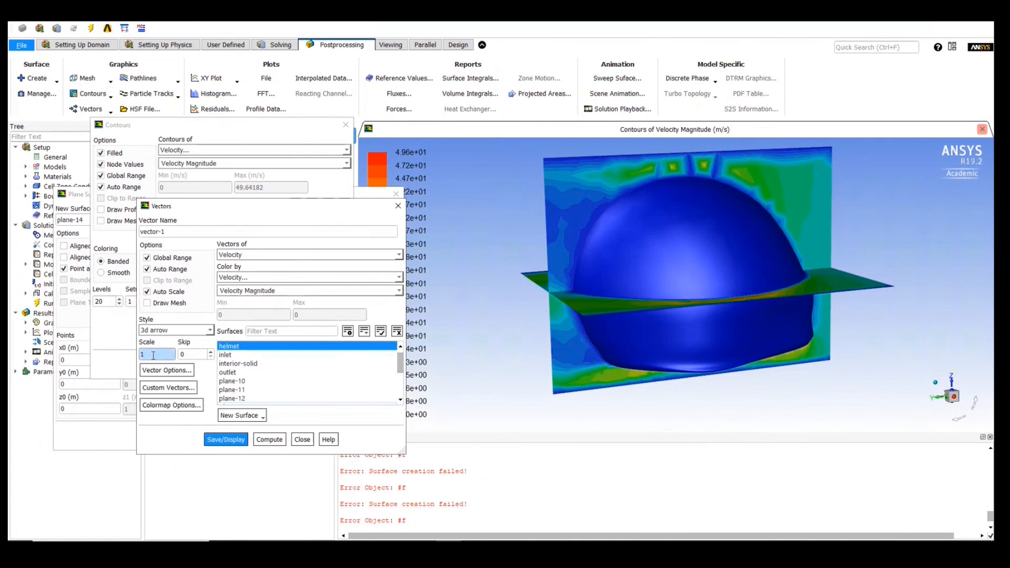
{"action": "left_click", "coordinate": [153, 355]}
{"action": "type", "text": "0"}
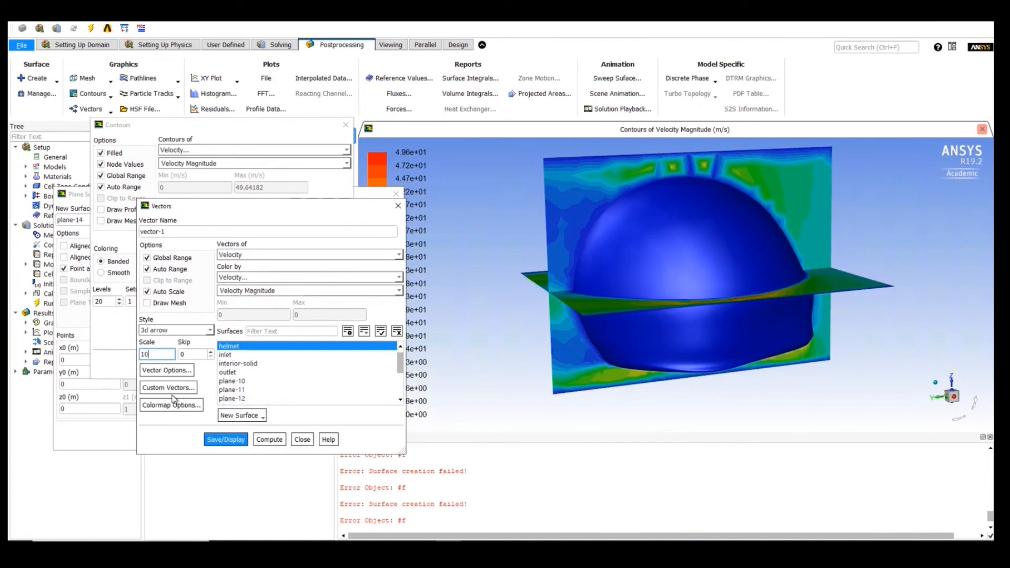
{"action": "left_click", "coordinate": [220, 439]}
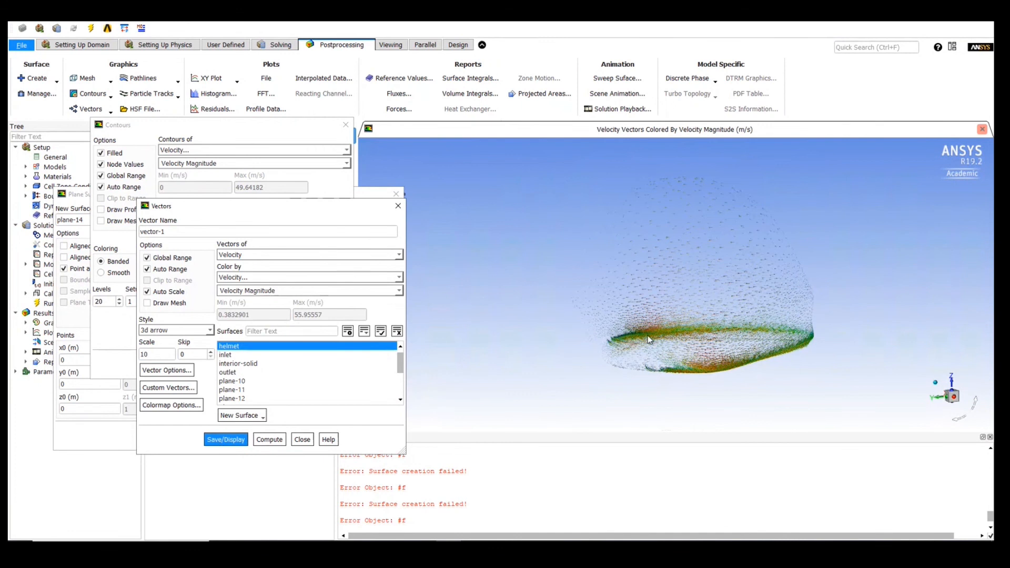
{"action": "scroll", "coordinate": [636, 329], "scroll_direction": "up", "scroll_amount": 10}
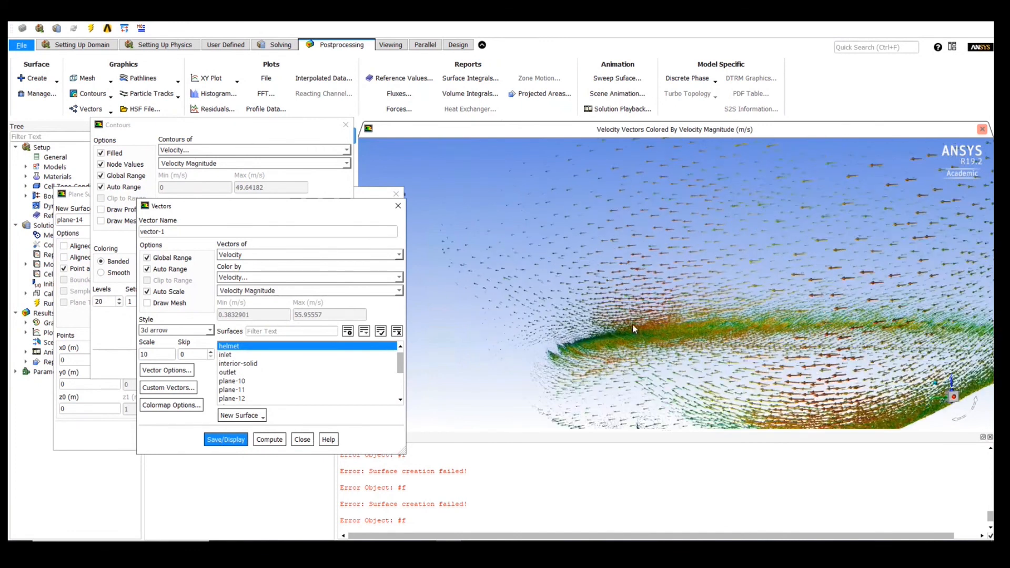
- Set the vector scale to 20 and redisplay the helmet's velocity vectors
{"action": "left_click", "coordinate": [152, 354]}
{"action": "left_click_drag", "start_coordinate": [152, 353], "coordinate": [128, 357]}
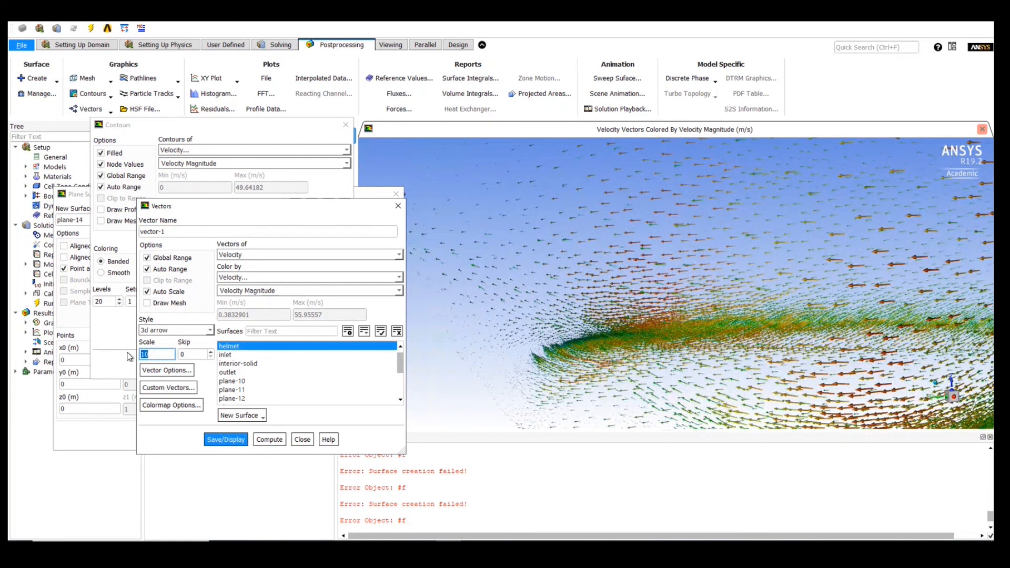
{"action": "type", "text": "20"}
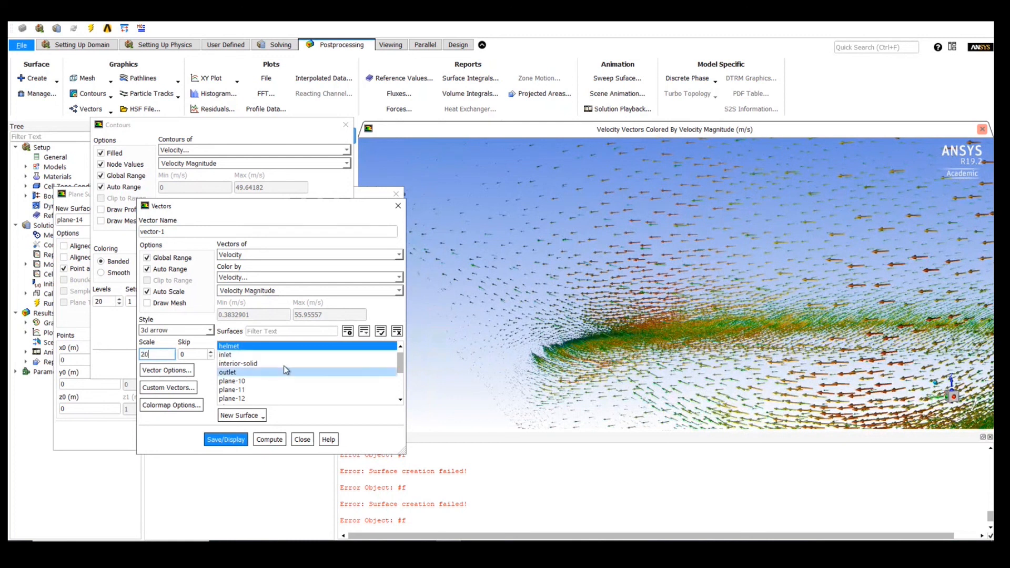
{"action": "left_click_drag", "start_coordinate": [321, 208], "coordinate": [271, 189]}
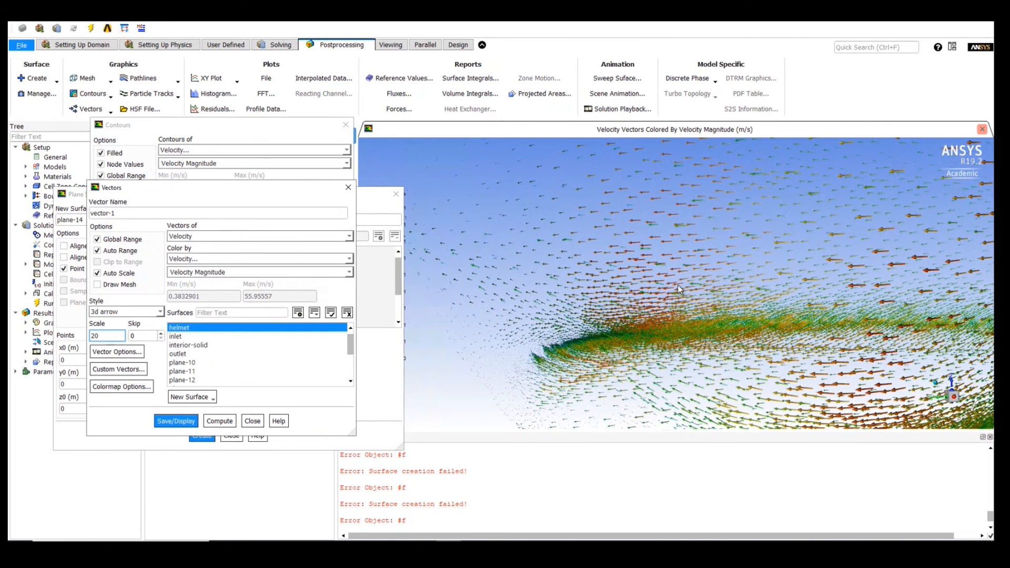
{"action": "scroll", "coordinate": [677, 285], "scroll_direction": "down", "scroll_amount": 5}
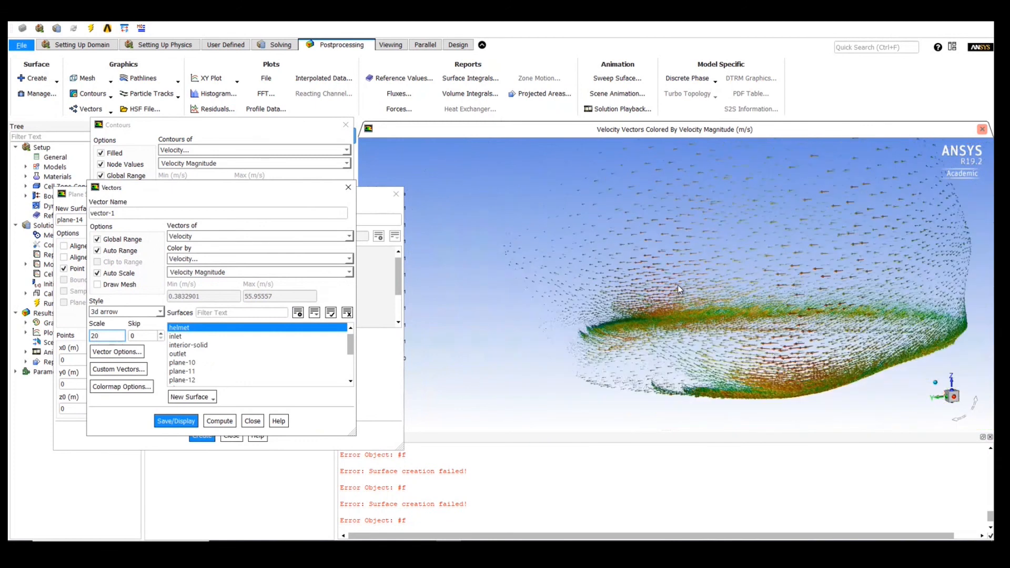
{"action": "left_click", "coordinate": [166, 424]}
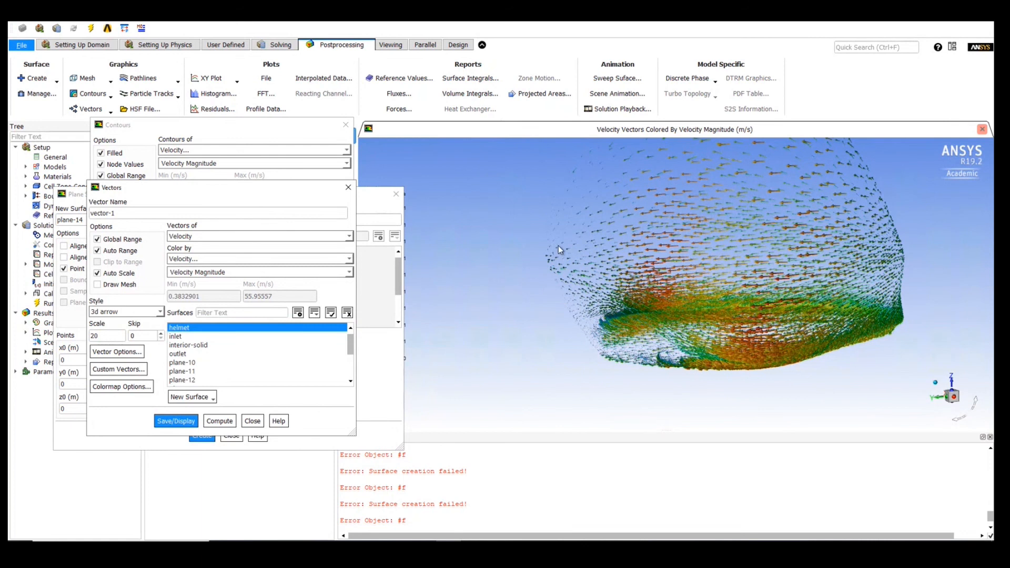
{"action": "scroll", "coordinate": [536, 266], "scroll_direction": "up", "scroll_amount": 5}
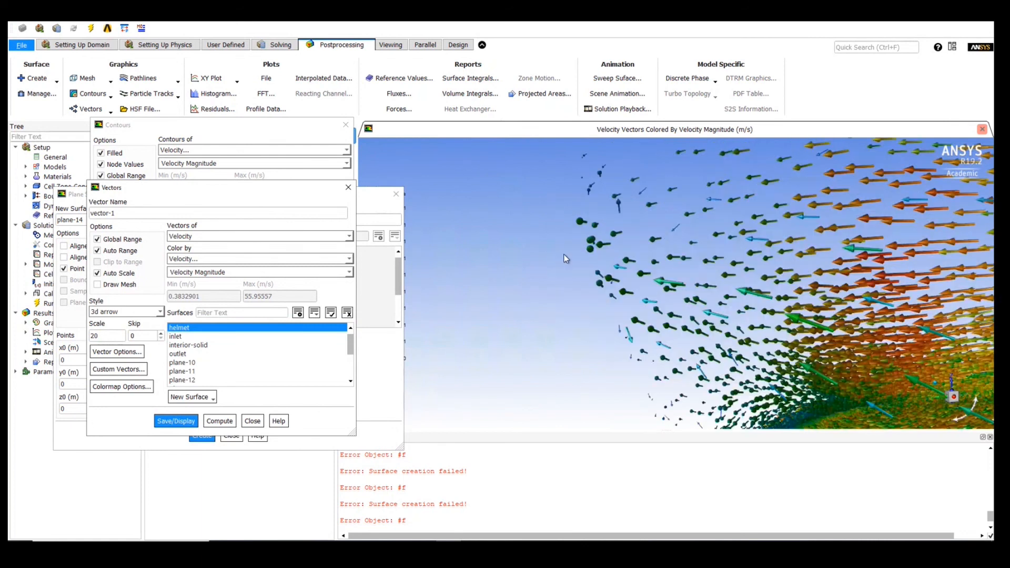